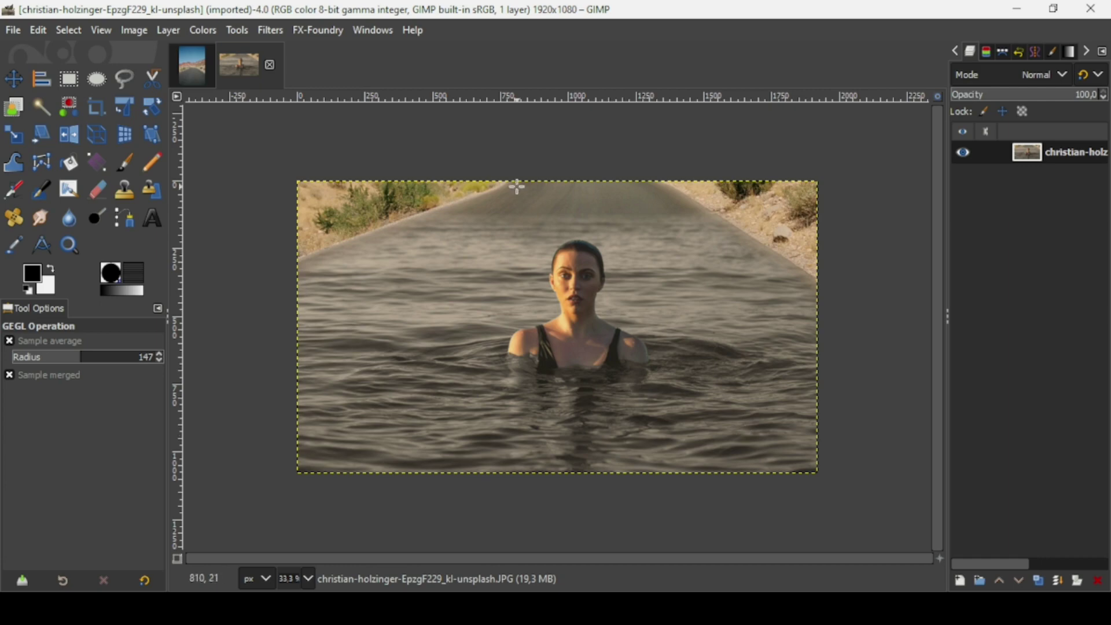
- Close the finished composite image and add woman-1835781_1920.jpg from the Nouveau dossier folder as a layer over the road photo
{"action": "left_click", "coordinate": [273, 66]}
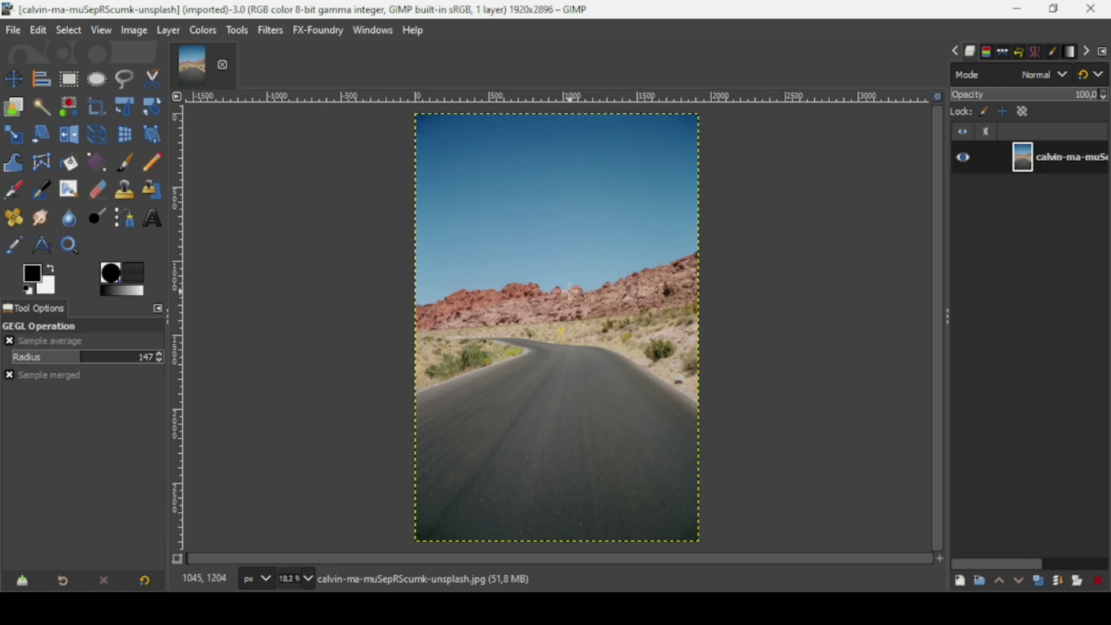
{"action": "key", "text": "alt+Tab"}
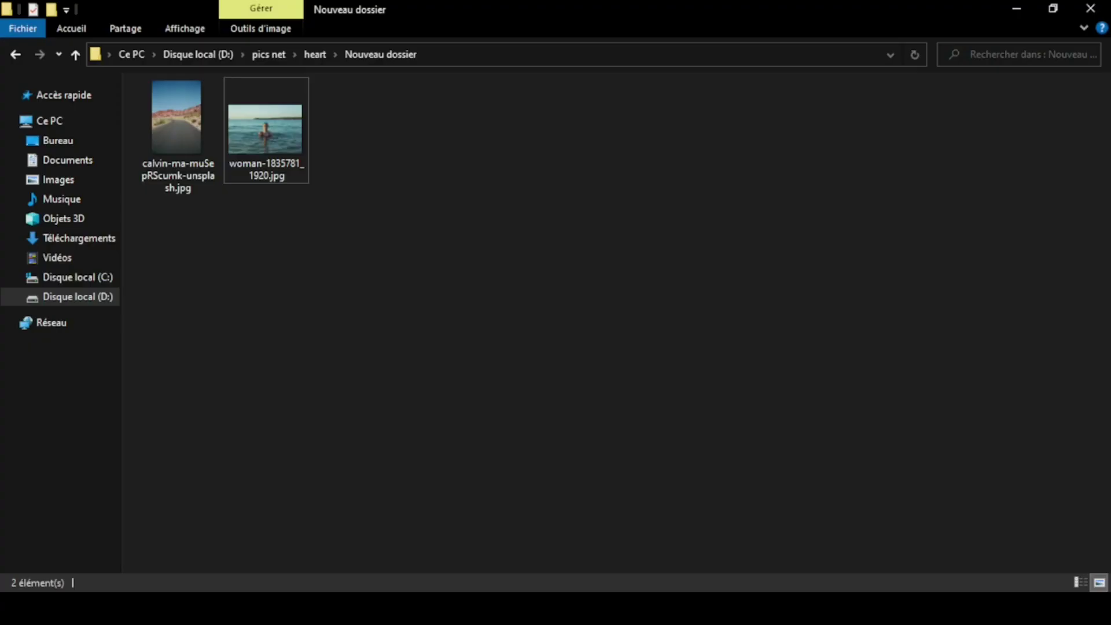
{"action": "left_click", "coordinate": [256, 135]}
{"action": "left_click_drag", "start_coordinate": [275, 136], "coordinate": [561, 358]}
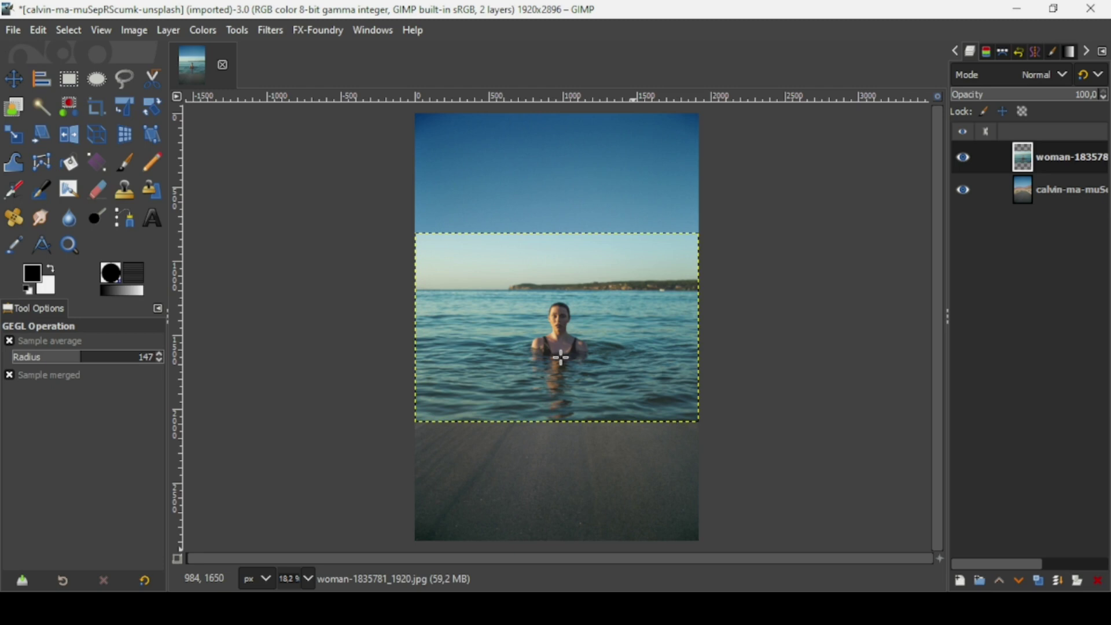
- Set the woman layer's opacity to 50.5 and move the layer down over the road in the lower part of the image
{"action": "left_click", "coordinate": [1028, 100]}
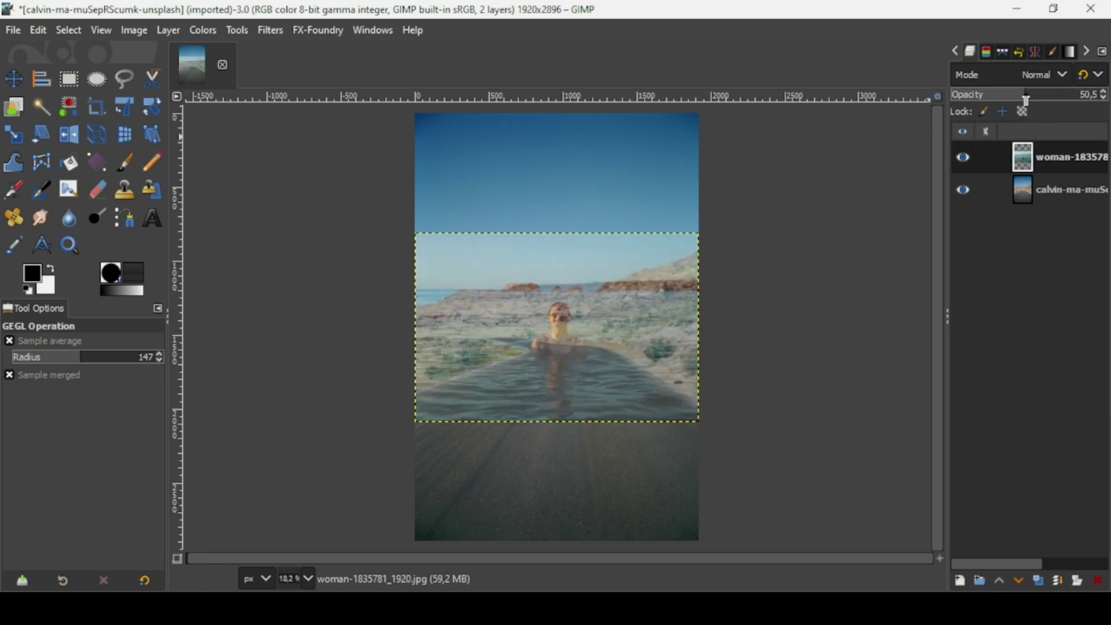
{"action": "left_click", "coordinate": [12, 78]}
{"action": "left_click_drag", "start_coordinate": [568, 335], "coordinate": [558, 419]}
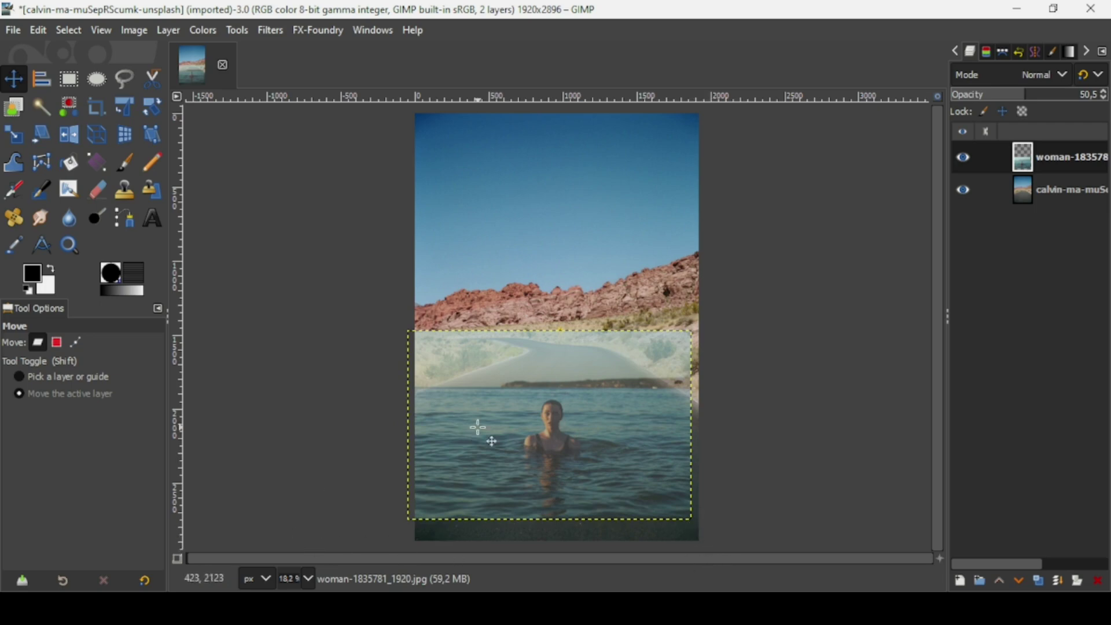
- Scale the woman layer proportionally to 2589 × 1726 px and position it so she sits in the middle of the road
{"action": "left_click", "coordinate": [16, 137]}
{"action": "left_click", "coordinate": [621, 421]}
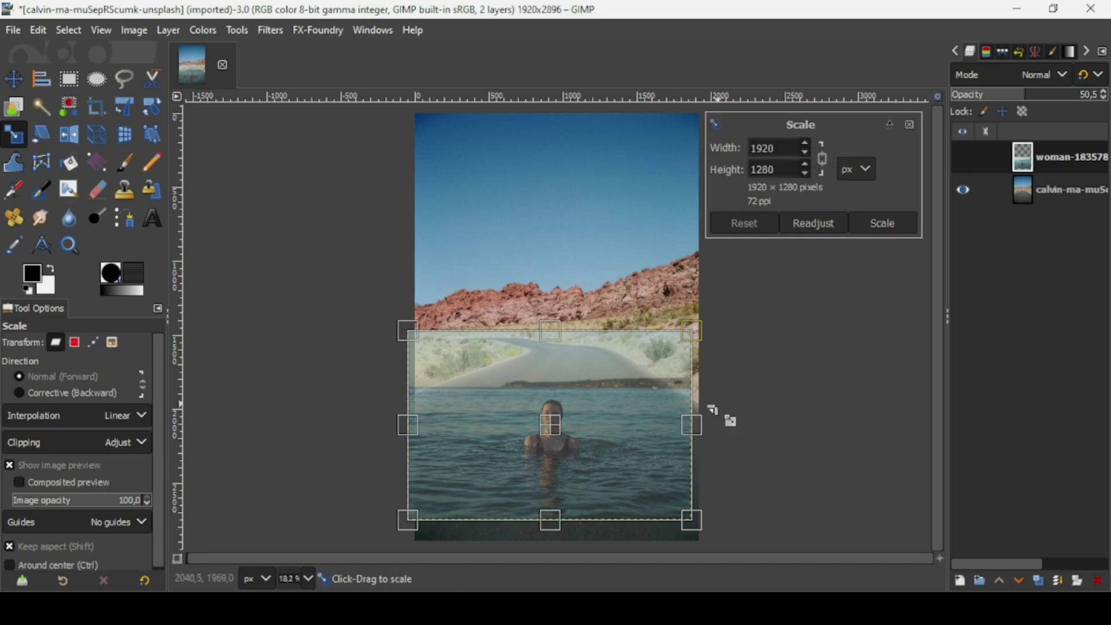
{"action": "left_click_drag", "start_coordinate": [702, 426], "coordinate": [739, 428]}
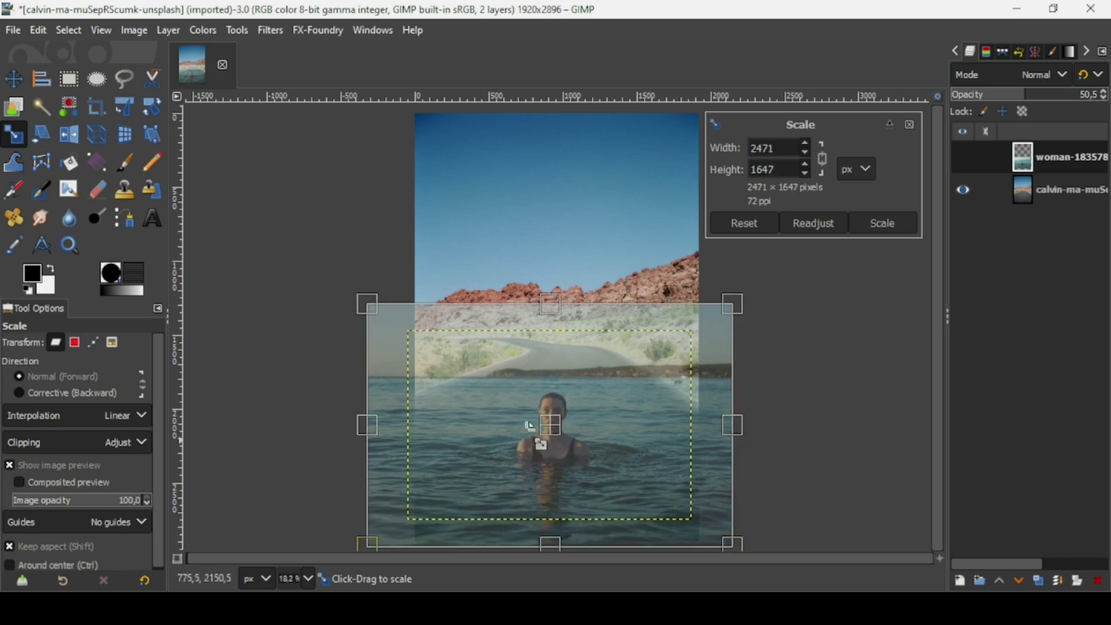
{"action": "left_click_drag", "start_coordinate": [563, 441], "coordinate": [566, 427]}
{"action": "key", "text": "ctrl+z"}
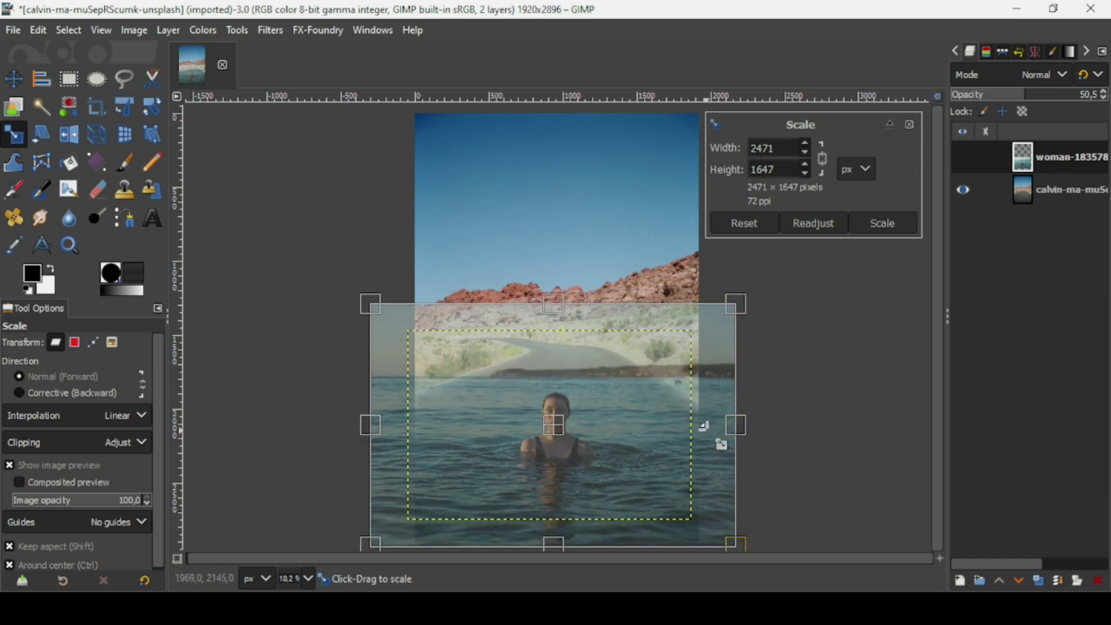
{"action": "left_click_drag", "start_coordinate": [736, 428], "coordinate": [749, 426]}
{"action": "left_click_drag", "start_coordinate": [569, 442], "coordinate": [570, 416]}
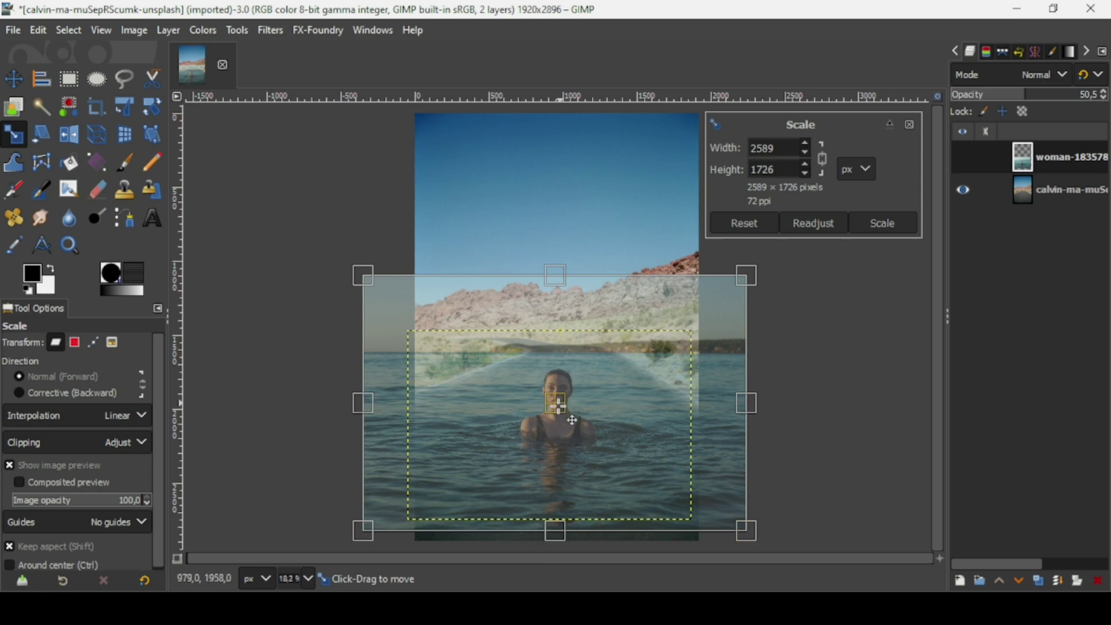
{"action": "left_click_drag", "start_coordinate": [571, 428], "coordinate": [569, 442]}
{"action": "key", "text": "Return"}
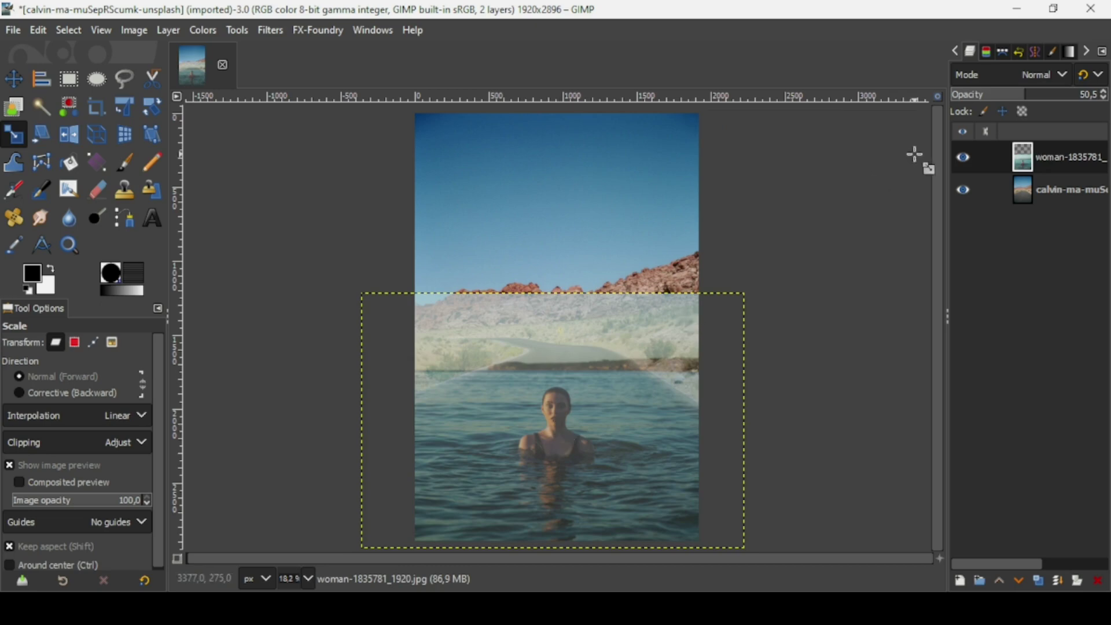
- Set the woman layer's opacity to 100 and resize the layer's boundary to the image size
{"action": "left_click", "coordinate": [1093, 94]}
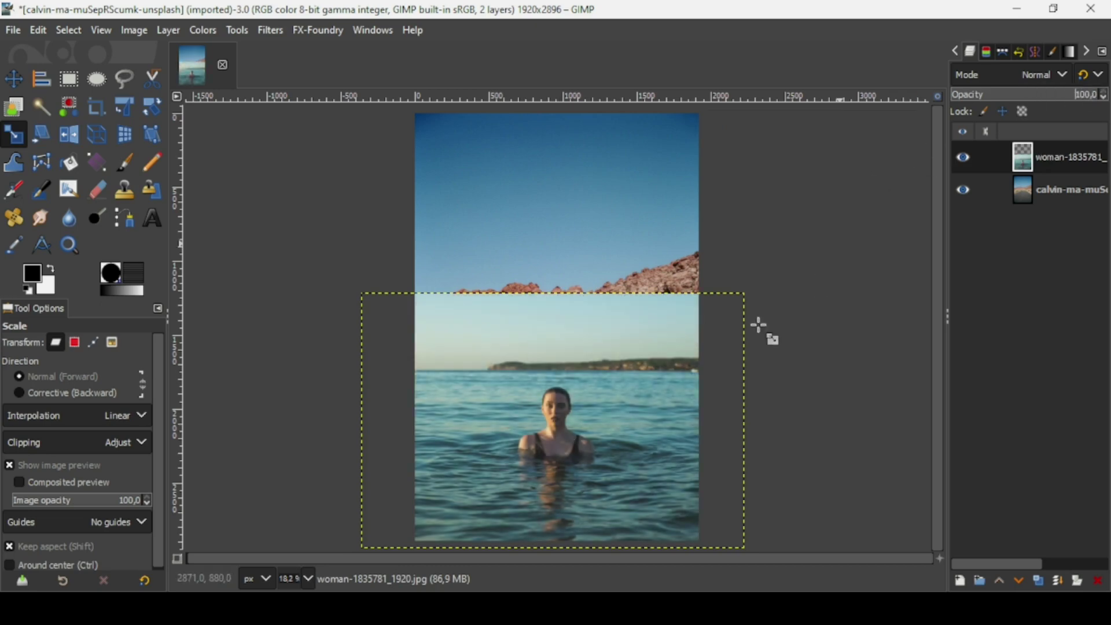
{"action": "right_click", "coordinate": [1030, 166]}
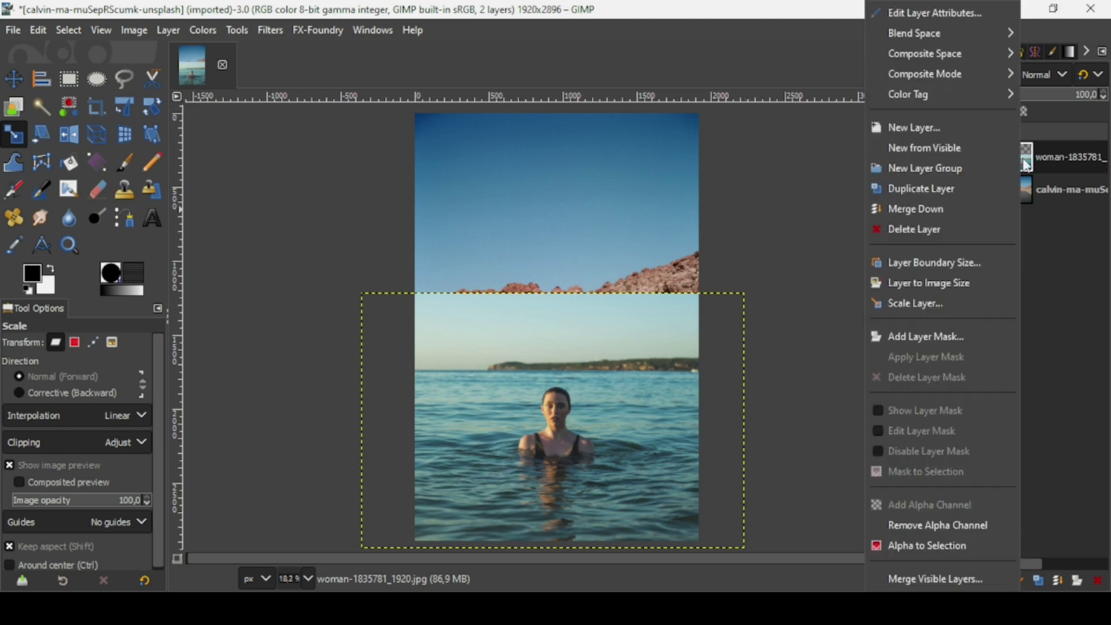
{"action": "left_click", "coordinate": [939, 283]}
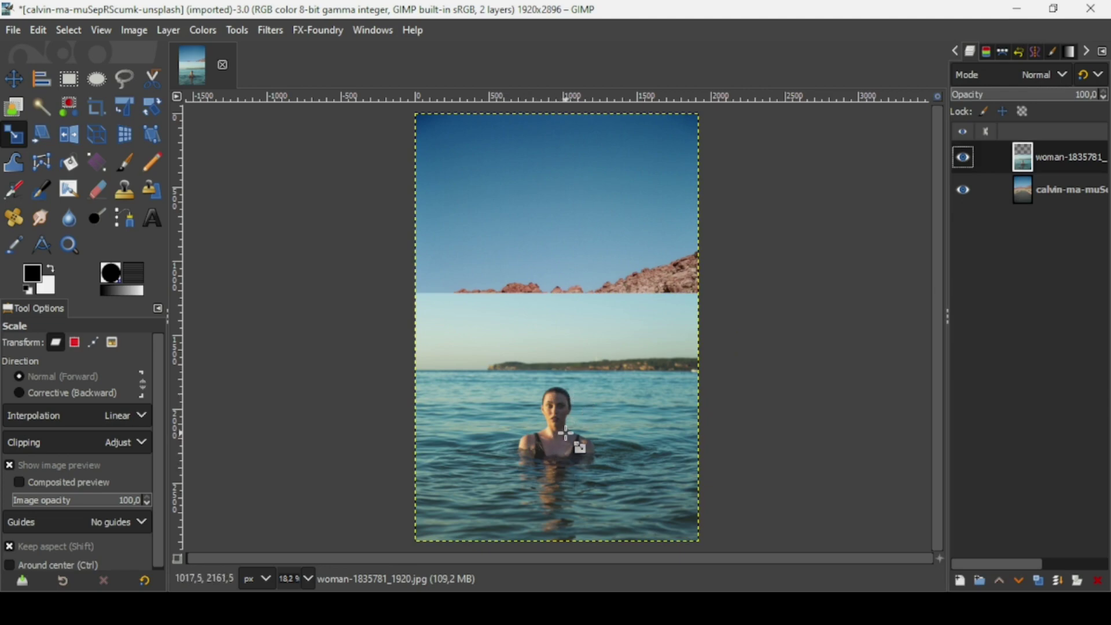
- Start a path at the woman's left-side arm and trace along the waterline across her chest to the opposite arm
{"action": "scroll", "coordinate": [566, 434], "scroll_direction": "up", "scroll_amount": 4}
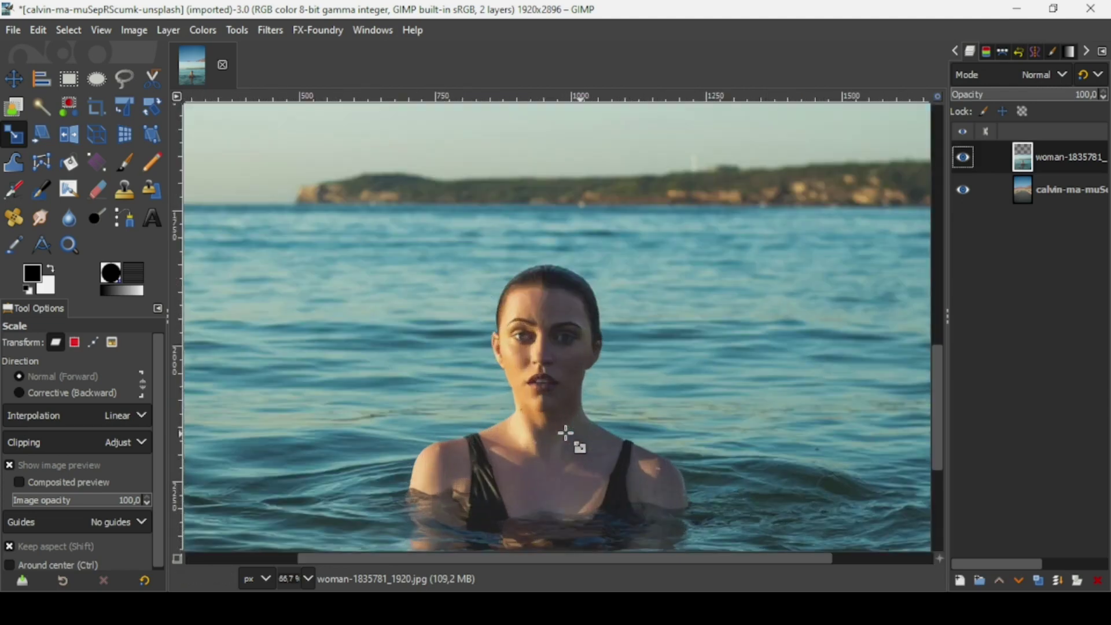
{"action": "scroll", "coordinate": [566, 434], "scroll_direction": "up", "scroll_amount": 1}
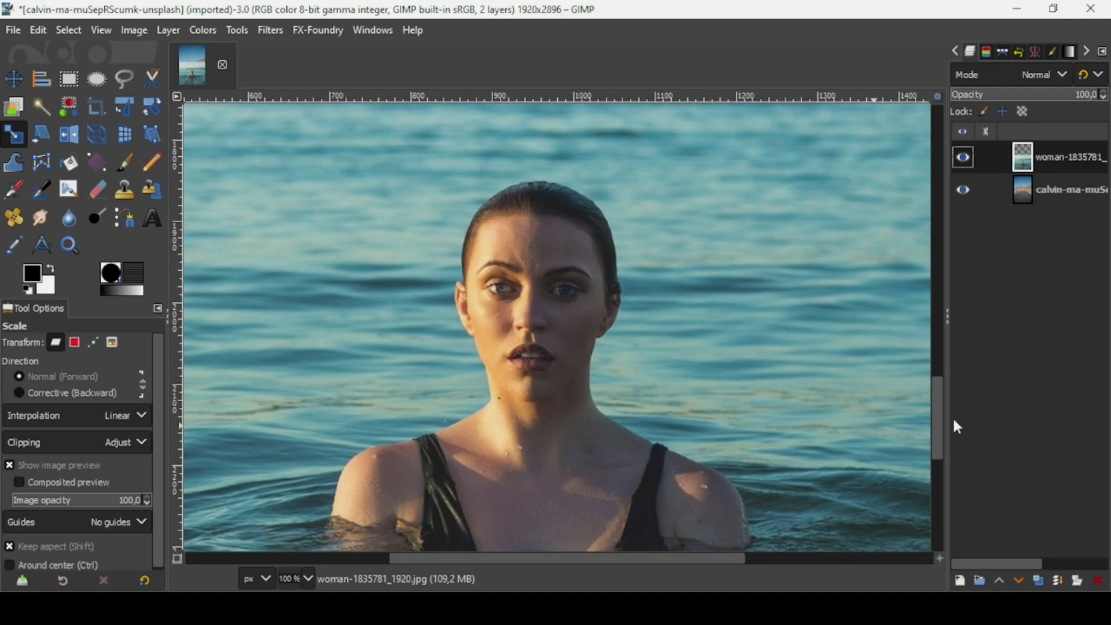
{"action": "scroll", "coordinate": [935, 412], "scroll_direction": "down", "scroll_amount": 3}
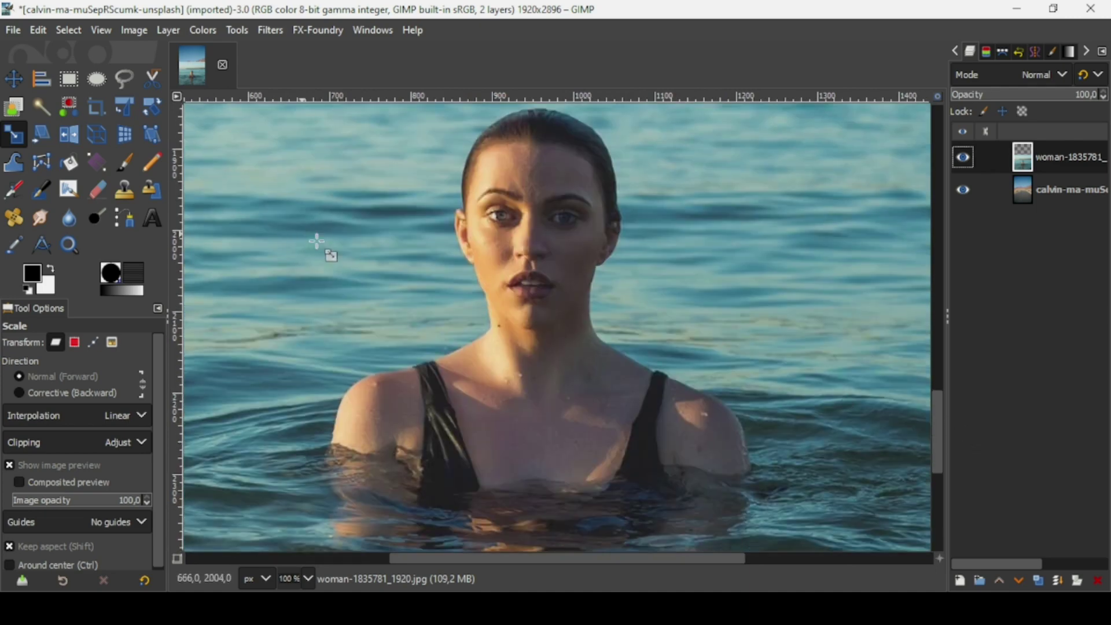
{"action": "left_click", "coordinate": [124, 218]}
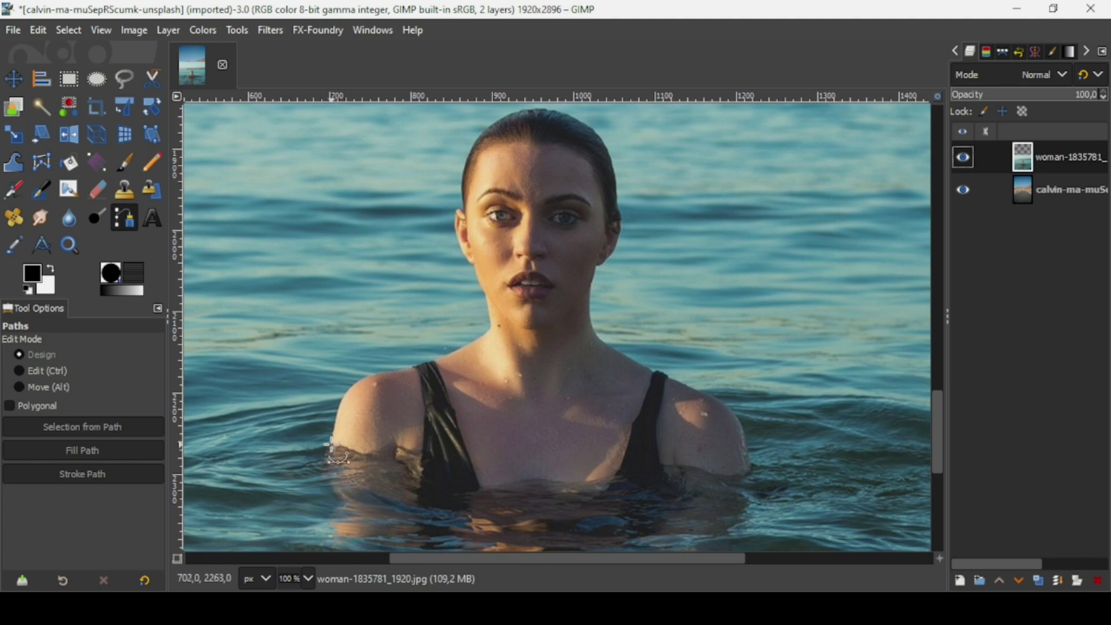
{"action": "scroll", "coordinate": [332, 452], "scroll_direction": "up", "scroll_amount": 1}
{"action": "left_click", "coordinate": [329, 445]}
{"action": "left_click", "coordinate": [364, 453]}
{"action": "left_click", "coordinate": [386, 459]}
{"action": "left_click", "coordinate": [429, 438]}
{"action": "left_click", "coordinate": [458, 454]}
{"action": "left_click", "coordinate": [498, 465]}
{"action": "left_click", "coordinate": [509, 473]}
{"action": "left_click_drag", "start_coordinate": [509, 473], "coordinate": [497, 490]}
{"action": "left_click", "coordinate": [509, 510]}
{"action": "left_click", "coordinate": [548, 515]}
{"action": "left_click", "coordinate": [578, 509]}
{"action": "left_click", "coordinate": [634, 496]}
{"action": "left_click", "coordinate": [689, 501]}
{"action": "left_click", "coordinate": [759, 490]}
{"action": "left_click", "coordinate": [788, 481]}
{"action": "left_click", "coordinate": [826, 476]}
{"action": "left_click", "coordinate": [860, 476]}
{"action": "left_click", "coordinate": [889, 487]}
{"action": "scroll", "coordinate": [561, 494], "scroll_direction": "right", "scroll_amount": 5}
{"action": "left_click", "coordinate": [558, 493]}
{"action": "left_click", "coordinate": [578, 489]}
- Continue the path up the right-side arm, over the shoulder and along the neck to the jaw below the ear
{"action": "left_click", "coordinate": [578, 425]}
{"action": "left_click", "coordinate": [506, 362]}
{"action": "left_click", "coordinate": [466, 346]}
{"action": "left_click", "coordinate": [463, 341]}
{"action": "left_click", "coordinate": [449, 334]}
{"action": "left_click", "coordinate": [440, 335]}
{"action": "left_click", "coordinate": [416, 322]}
{"action": "left_click", "coordinate": [393, 306]}
{"action": "left_click_drag", "start_coordinate": [340, 288], "coordinate": [354, 199]}
{"action": "left_click", "coordinate": [346, 206]}
{"action": "left_click", "coordinate": [355, 181]}
{"action": "left_click", "coordinate": [361, 173]}
{"action": "left_click", "coordinate": [375, 163]}
- Trace the path around the right-side ear, up the side of the head and over the crown to the opposite temple
{"action": "scroll", "coordinate": [387, 148], "scroll_direction": "up", "scroll_amount": 4}
{"action": "left_click", "coordinate": [387, 370]}
{"action": "left_click", "coordinate": [390, 350]}
{"action": "left_click", "coordinate": [393, 325]}
{"action": "left_click", "coordinate": [387, 315]}
{"action": "left_click", "coordinate": [387, 289]}
{"action": "left_click", "coordinate": [380, 255]}
{"action": "left_click_drag", "start_coordinate": [342, 188], "coordinate": [323, 179]}
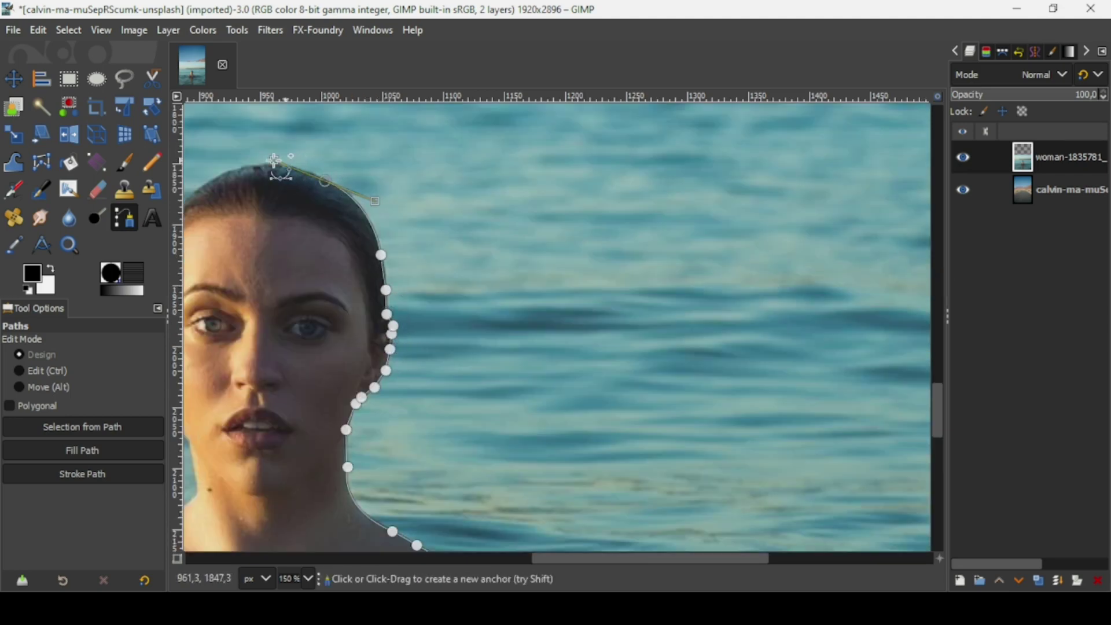
{"action": "scroll", "coordinate": [324, 197], "scroll_direction": "left", "scroll_amount": 4}
{"action": "left_click", "coordinate": [554, 181]}
{"action": "left_click", "coordinate": [542, 174]}
{"action": "left_click", "coordinate": [523, 168]}
{"action": "left_click", "coordinate": [499, 169]}
{"action": "left_click", "coordinate": [480, 167]}
{"action": "left_click_drag", "start_coordinate": [388, 250], "coordinate": [378, 309]}
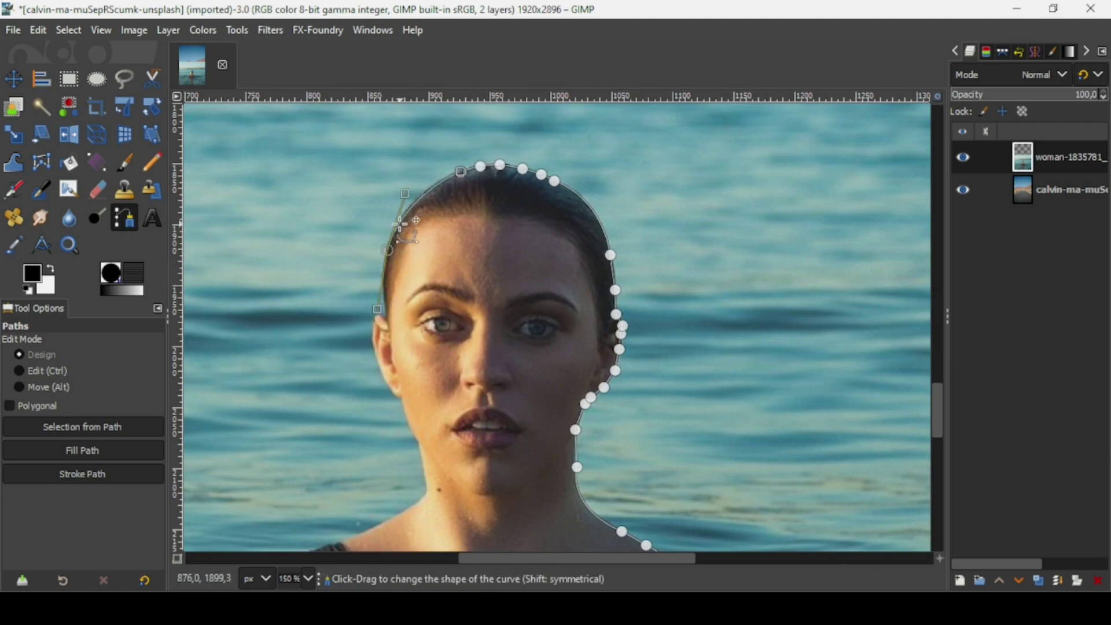
- Trace the path down the left side of the woman's head, around the ear and jaw to the neck
{"action": "left_click", "coordinate": [383, 271]}
{"action": "left_click", "coordinate": [384, 285]}
{"action": "left_click", "coordinate": [387, 316]}
{"action": "left_click", "coordinate": [377, 314]}
{"action": "left_click", "coordinate": [373, 335]}
{"action": "left_click", "coordinate": [378, 361]}
{"action": "left_click", "coordinate": [384, 381]}
{"action": "scroll", "coordinate": [385, 381], "scroll_direction": "up", "scroll_amount": 1}
{"action": "left_click", "coordinate": [397, 402]}
{"action": "left_click", "coordinate": [409, 416]}
{"action": "left_click", "coordinate": [413, 435]}
{"action": "left_click", "coordinate": [431, 462]}
{"action": "left_click", "coordinate": [439, 513]}
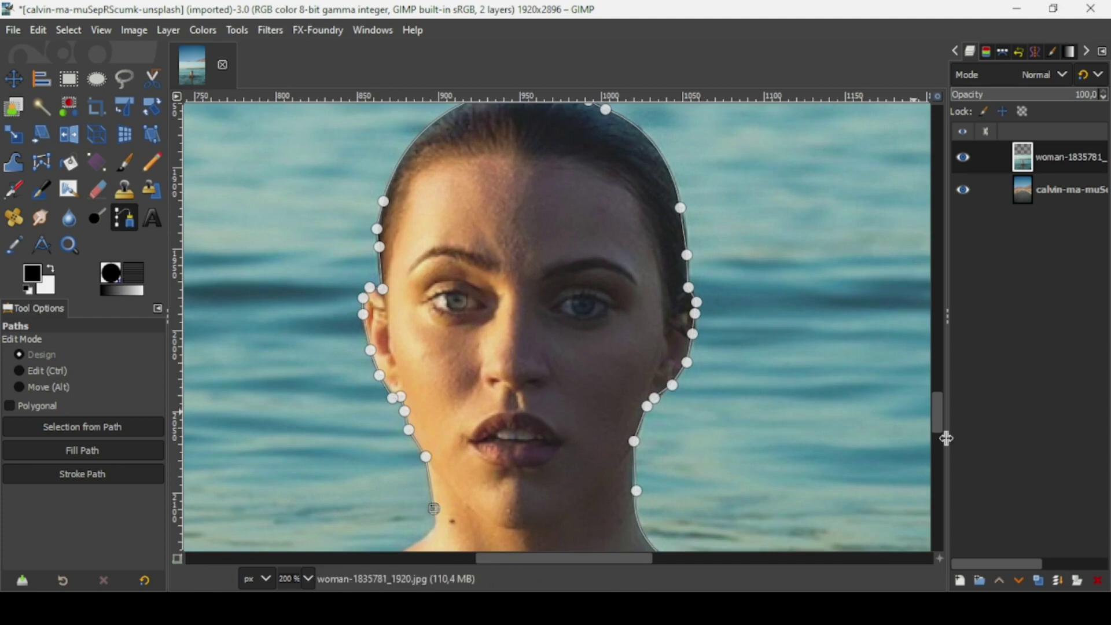
- Extend the path along the left-side shoulder and down the arm, and close it at the starting anchor
{"action": "scroll", "coordinate": [435, 298], "scroll_direction": "down", "scroll_amount": 4}
{"action": "left_click", "coordinate": [438, 300]}
{"action": "left_click", "coordinate": [415, 319]}
{"action": "left_click", "coordinate": [369, 346]}
{"action": "left_click", "coordinate": [345, 357]}
{"action": "left_click", "coordinate": [317, 368]}
{"action": "left_click", "coordinate": [297, 374]}
{"action": "left_click", "coordinate": [249, 387]}
{"action": "left_click", "coordinate": [224, 390]}
{"action": "scroll", "coordinate": [509, 471], "scroll_direction": "left", "scroll_amount": 5}
{"action": "left_click_drag", "start_coordinate": [509, 434], "coordinate": [503, 469]}
{"action": "left_click", "coordinate": [495, 505]}
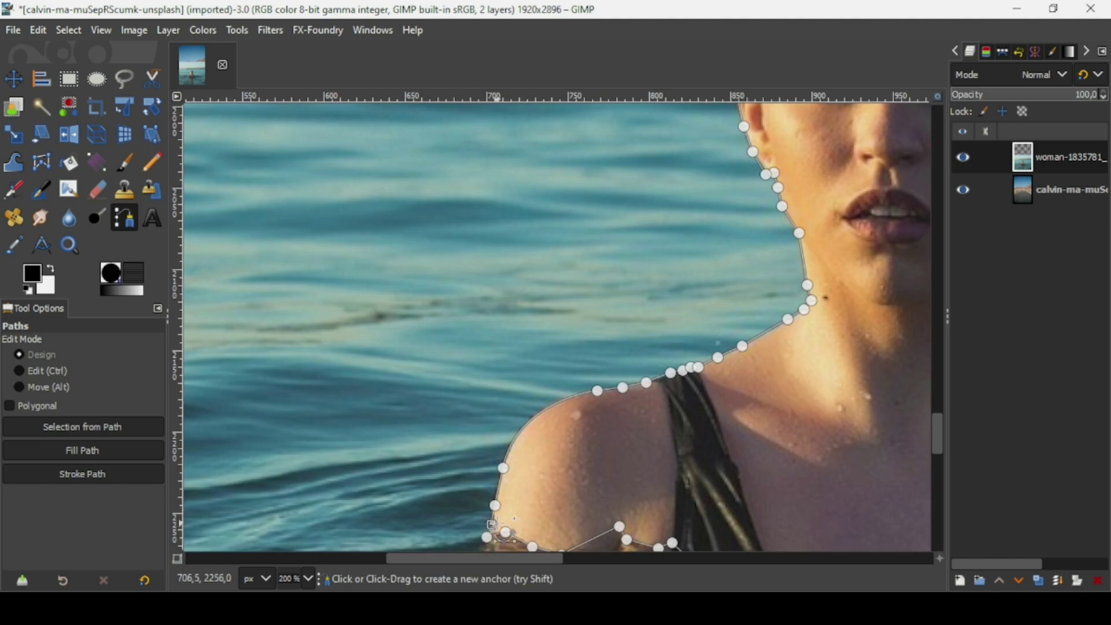
{"action": "mouse_move", "coordinate": [491, 524]}
{"action": "left_mouse_down"}
{"action": "mouse_move", "coordinate": [488, 534]}
{"action": "mouse_move", "coordinate": [492, 524]}
{"action": "left_mouse_up"}
{"action": "key", "text": "ctrl"}
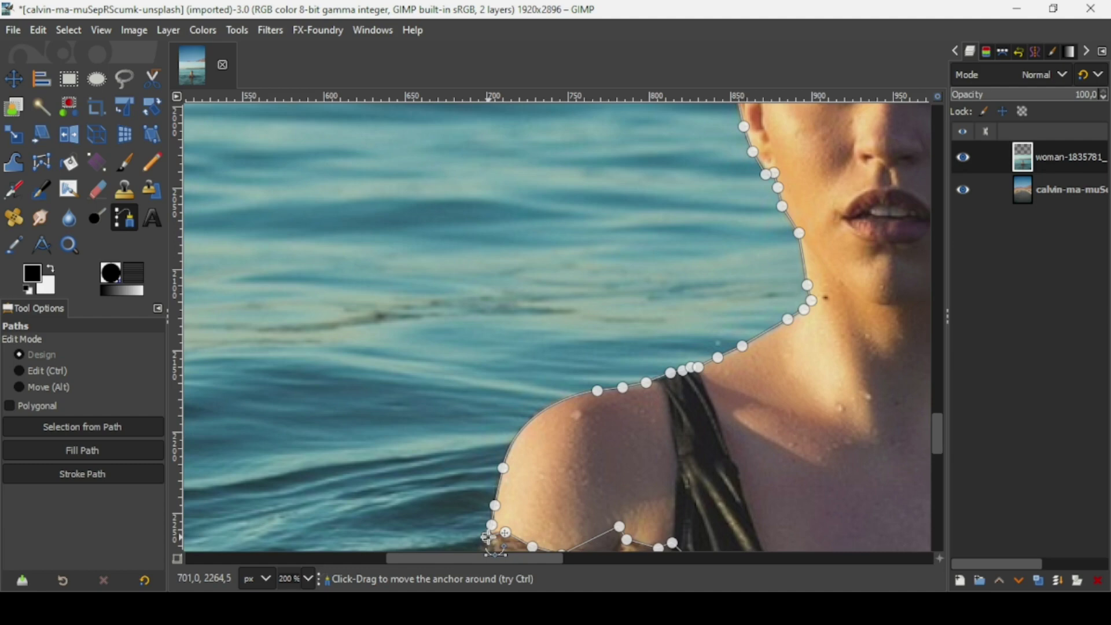
- Convert the closed path to a selection and add a layer mask to the woman layer initialized to Selection
{"action": "key", "text": "shift+v"}
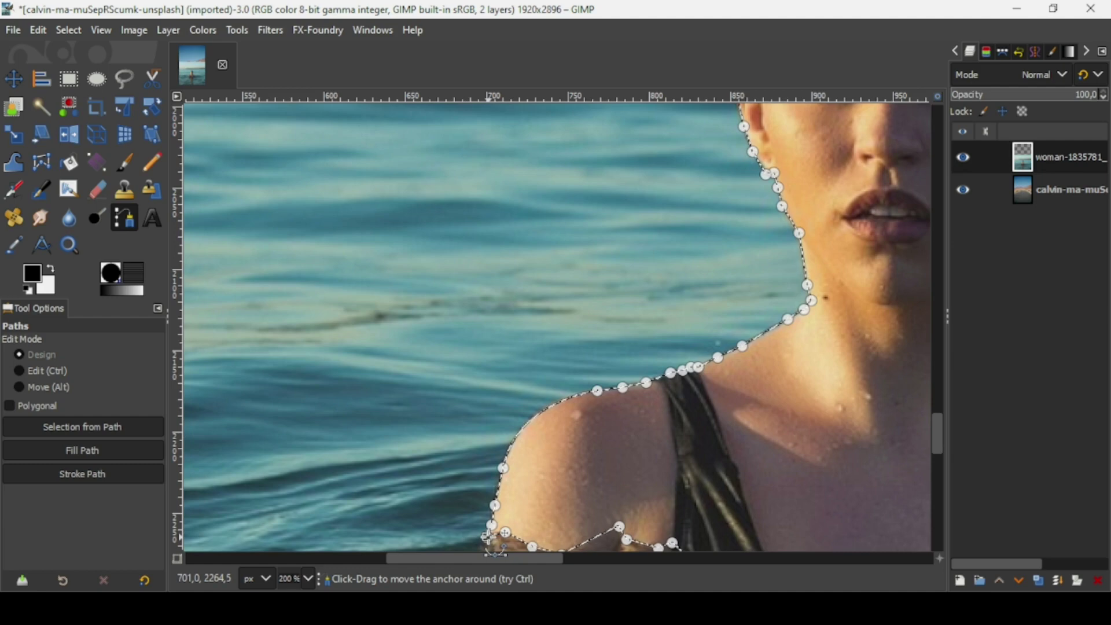
{"action": "scroll", "coordinate": [488, 537], "scroll_direction": "down", "scroll_amount": 4}
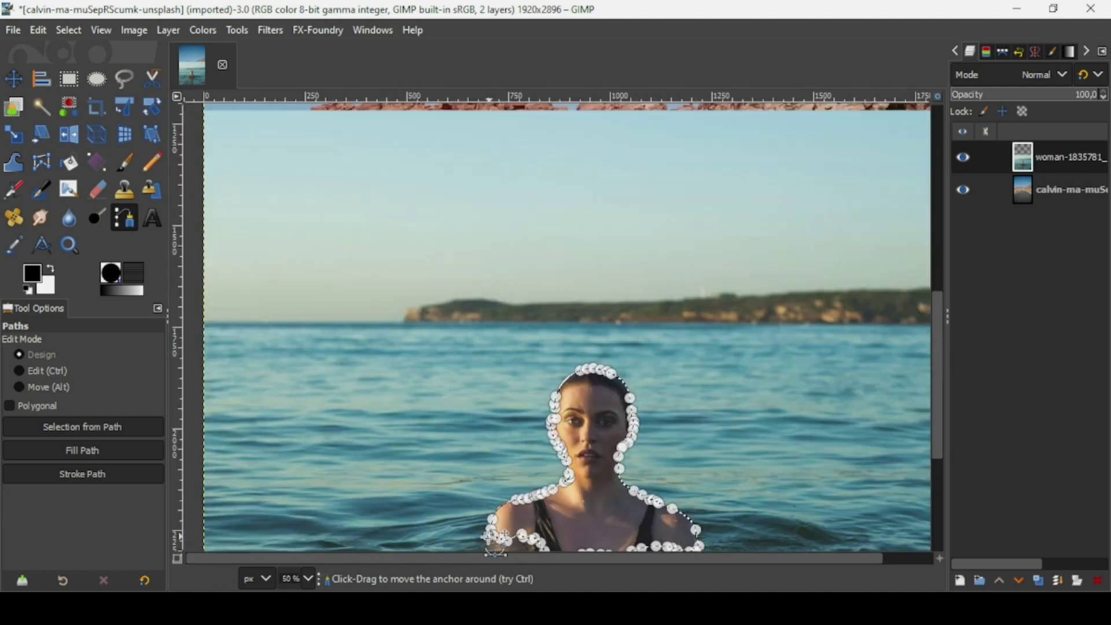
{"action": "scroll", "coordinate": [488, 538], "scroll_direction": "down", "scroll_amount": 2}
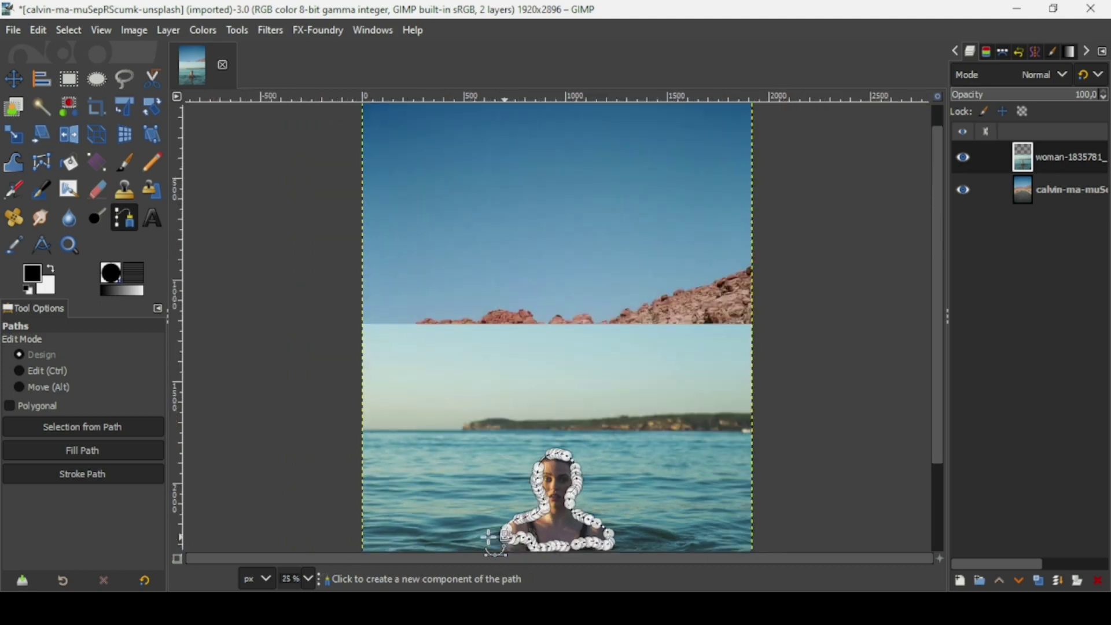
{"action": "scroll", "coordinate": [487, 537], "scroll_direction": "down", "scroll_amount": 1}
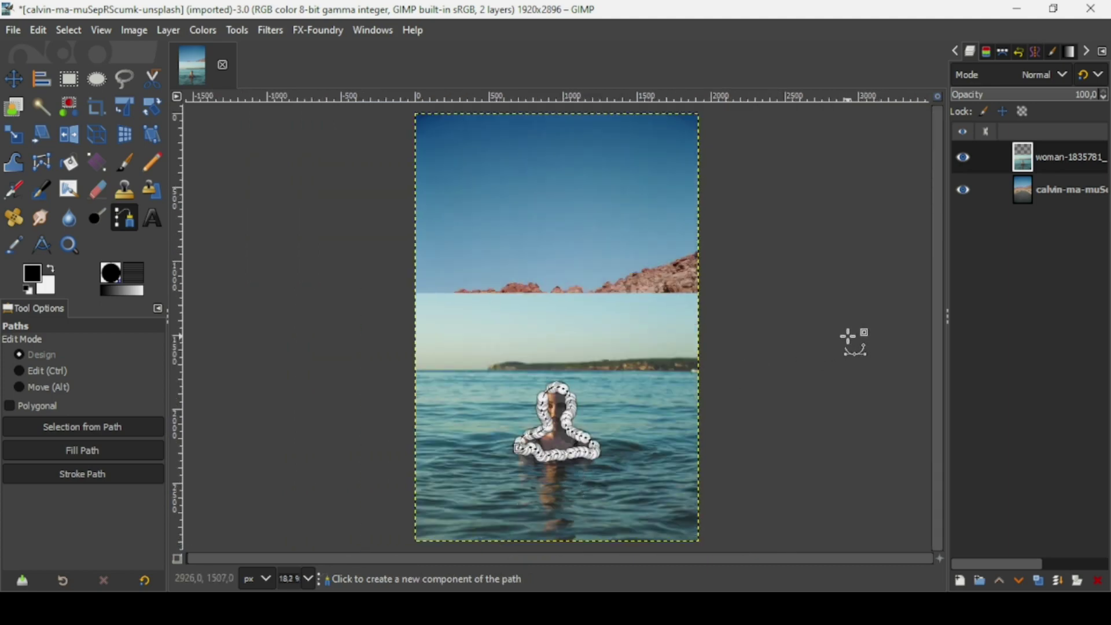
{"action": "right_click", "coordinate": [1033, 170]}
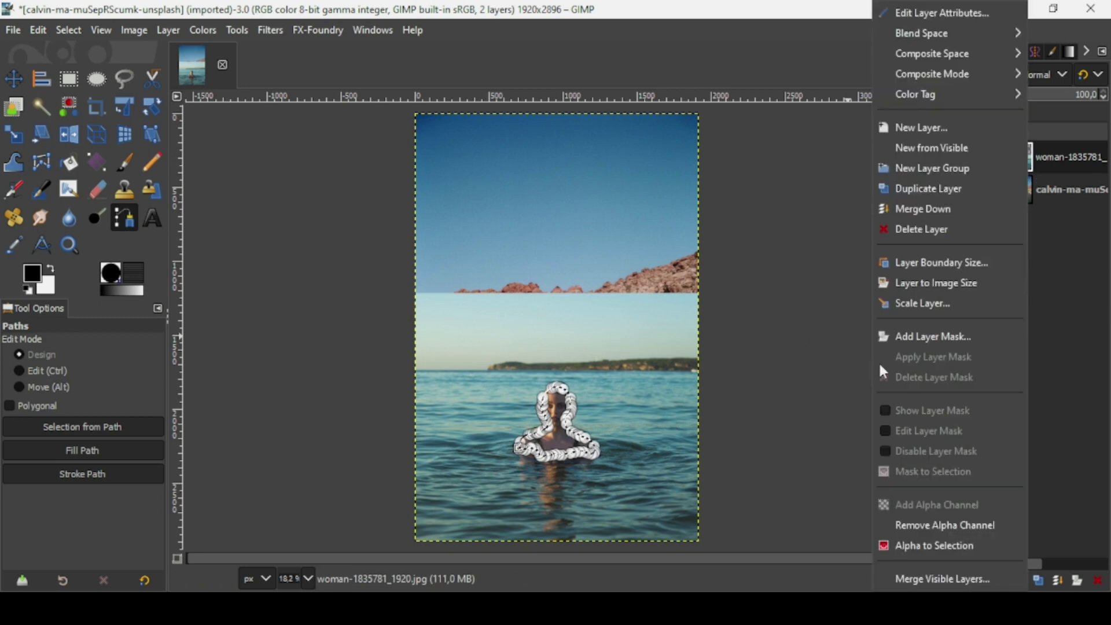
{"action": "left_click", "coordinate": [907, 336]}
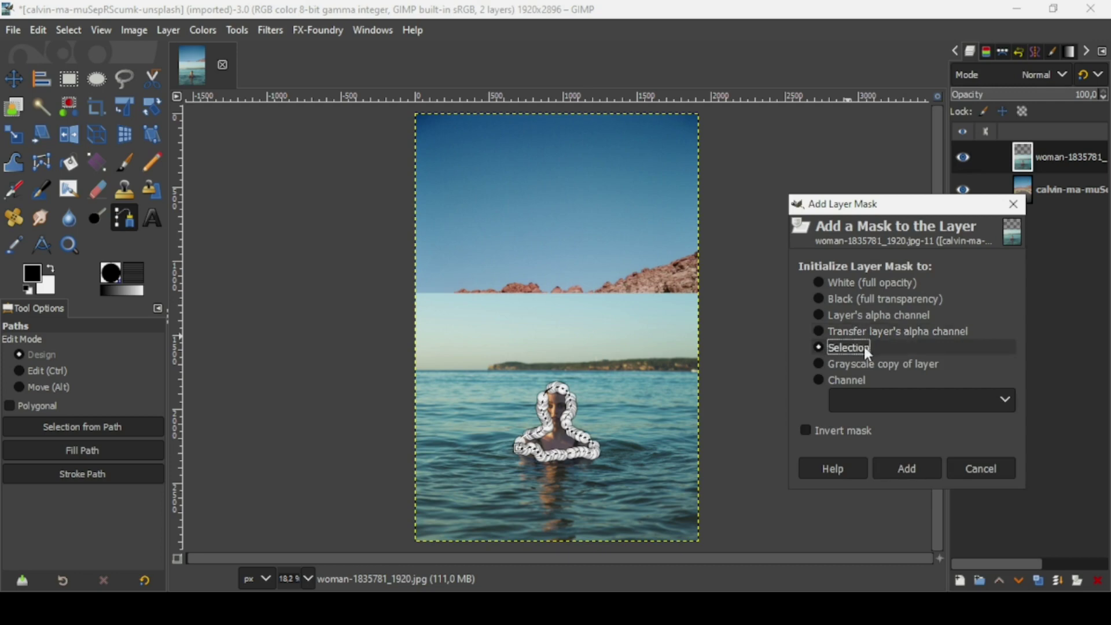
{"action": "left_click", "coordinate": [909, 468]}
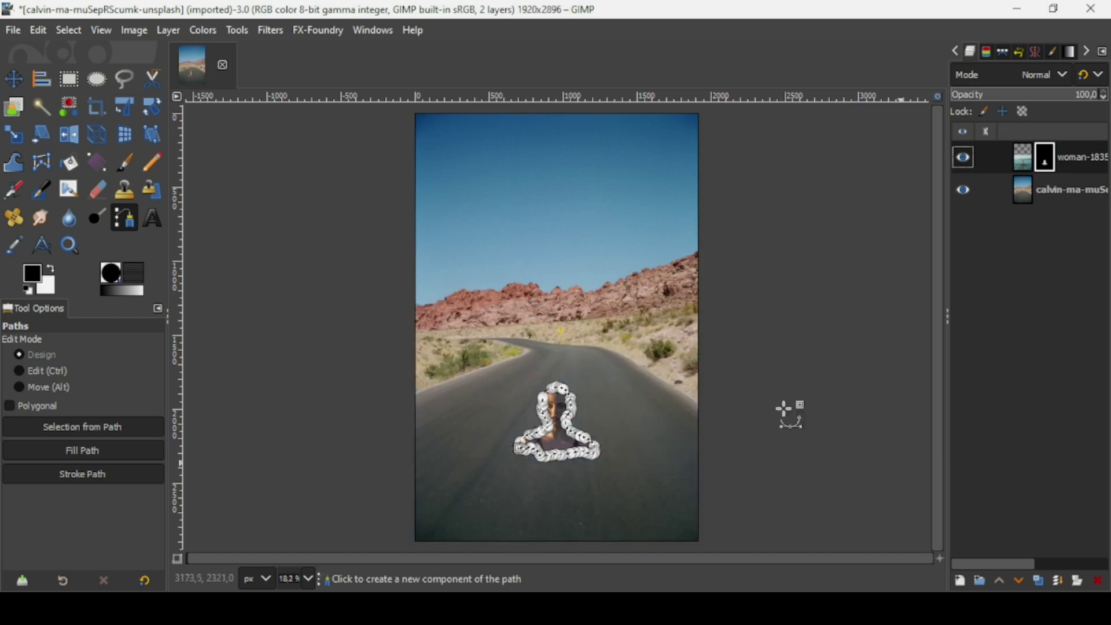
- Clear the selection and switch to the Move tool to hide the path outline
{"action": "left_click", "coordinate": [74, 34]}
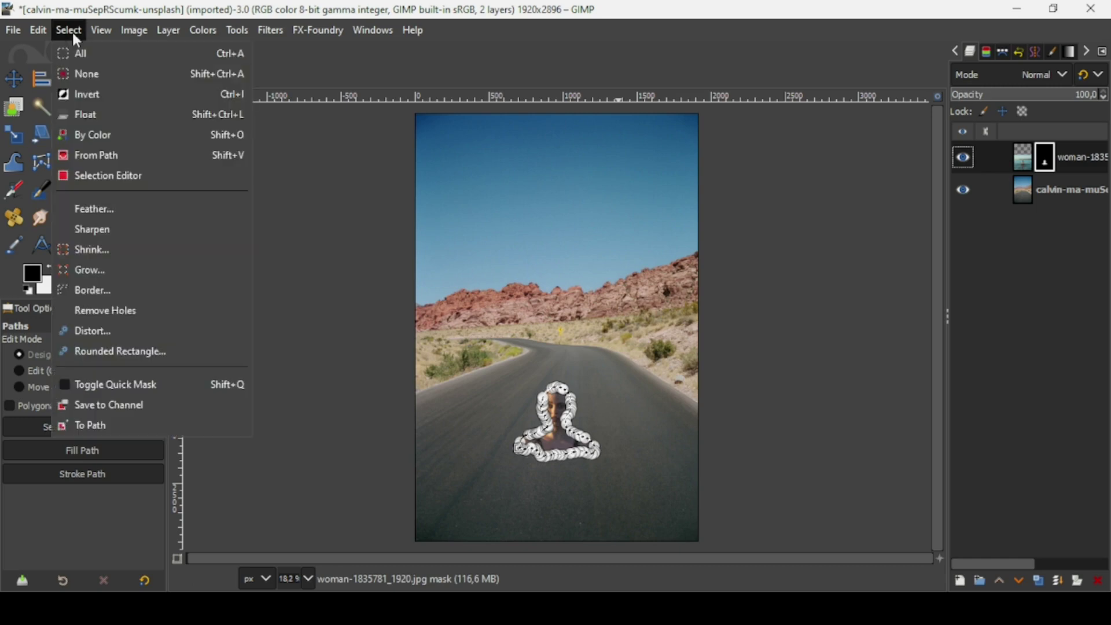
{"action": "left_click", "coordinate": [87, 75]}
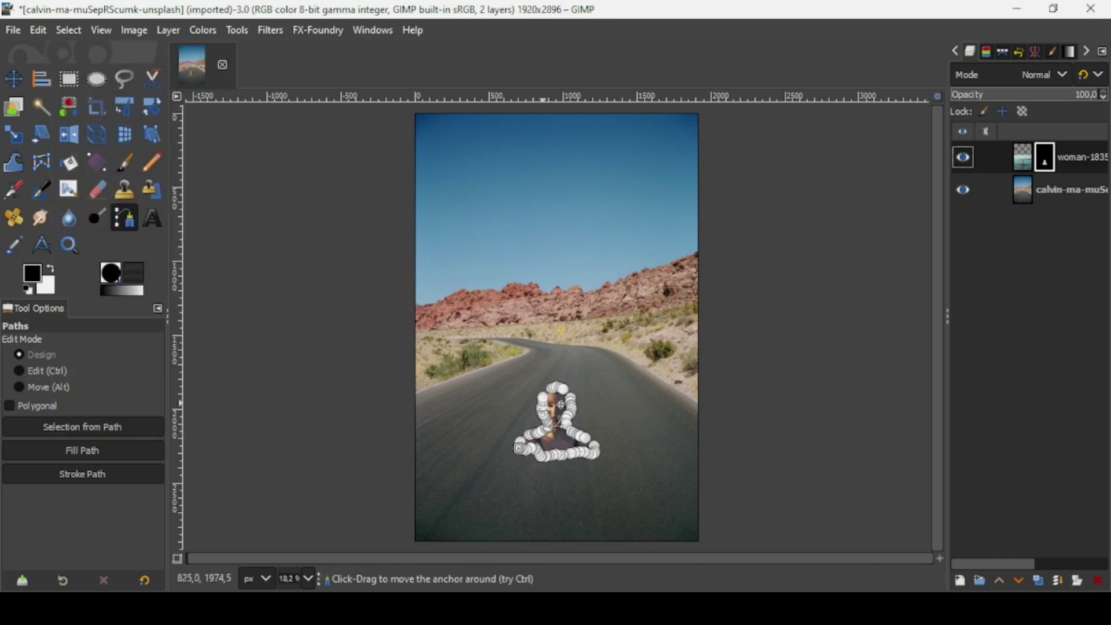
{"action": "left_click", "coordinate": [12, 81]}
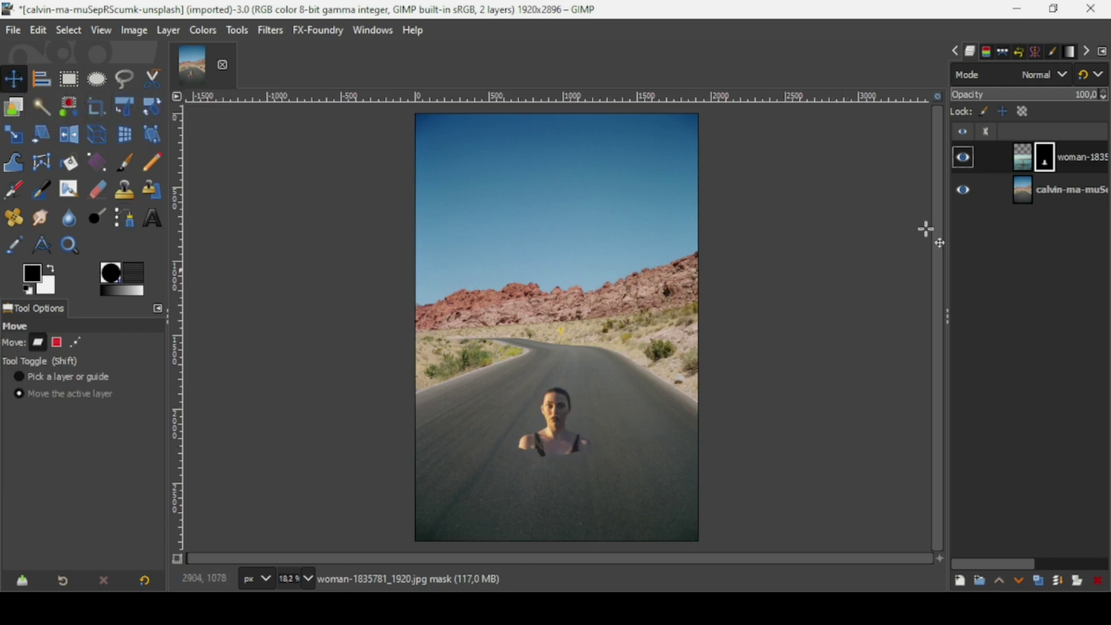
- Make the woman layer's image content active for editing instead of its mask
{"action": "left_click", "coordinate": [1033, 158]}
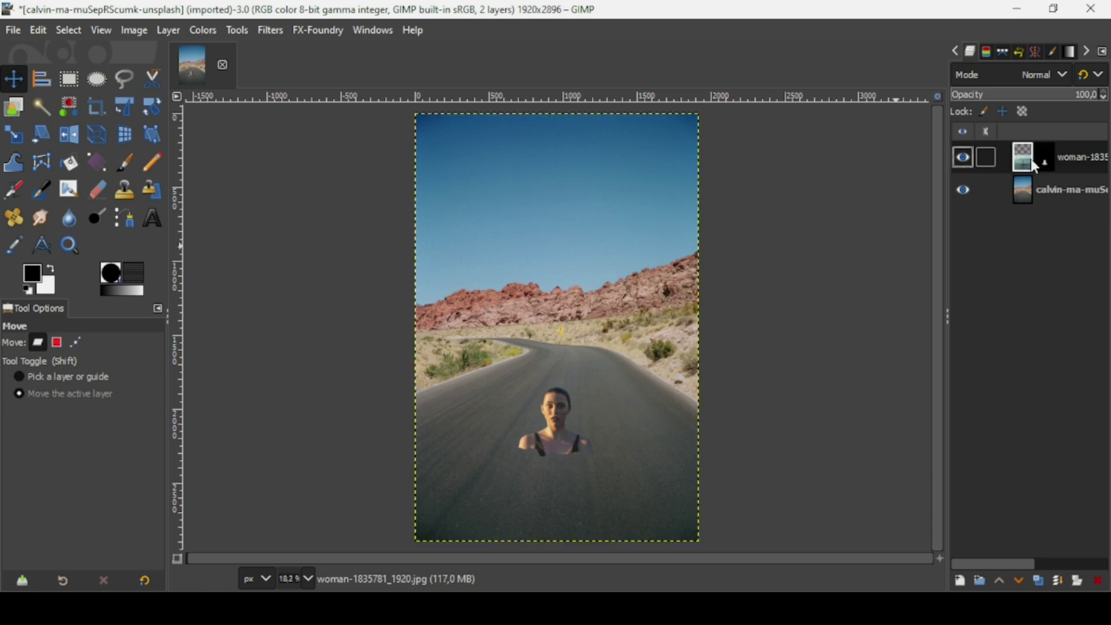
{"action": "left_click", "coordinate": [1045, 157]}
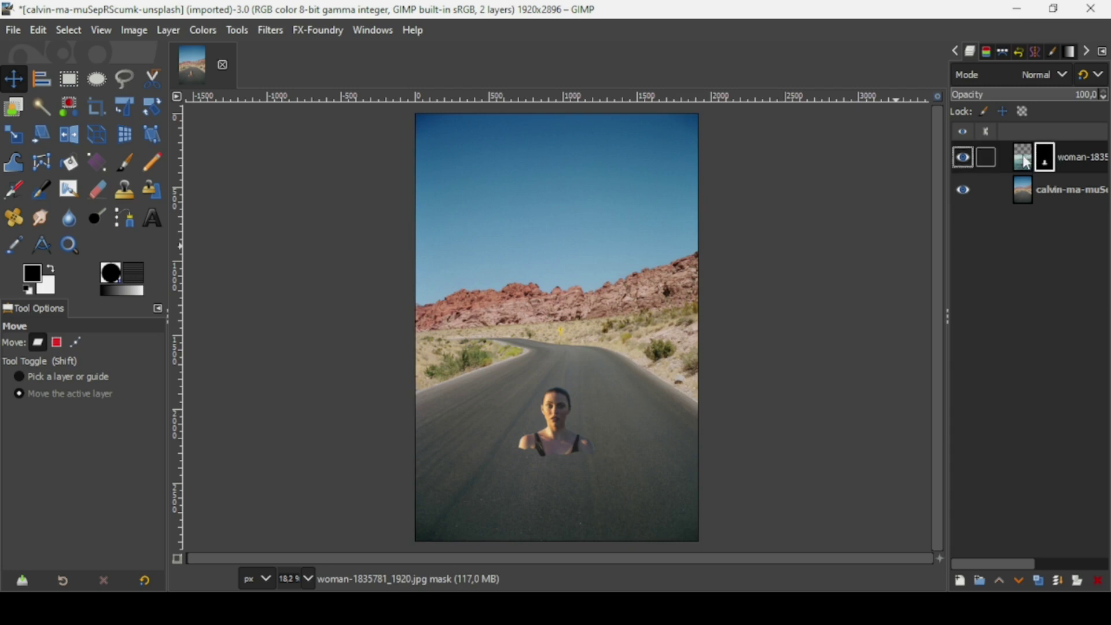
{"action": "left_click", "coordinate": [1026, 163]}
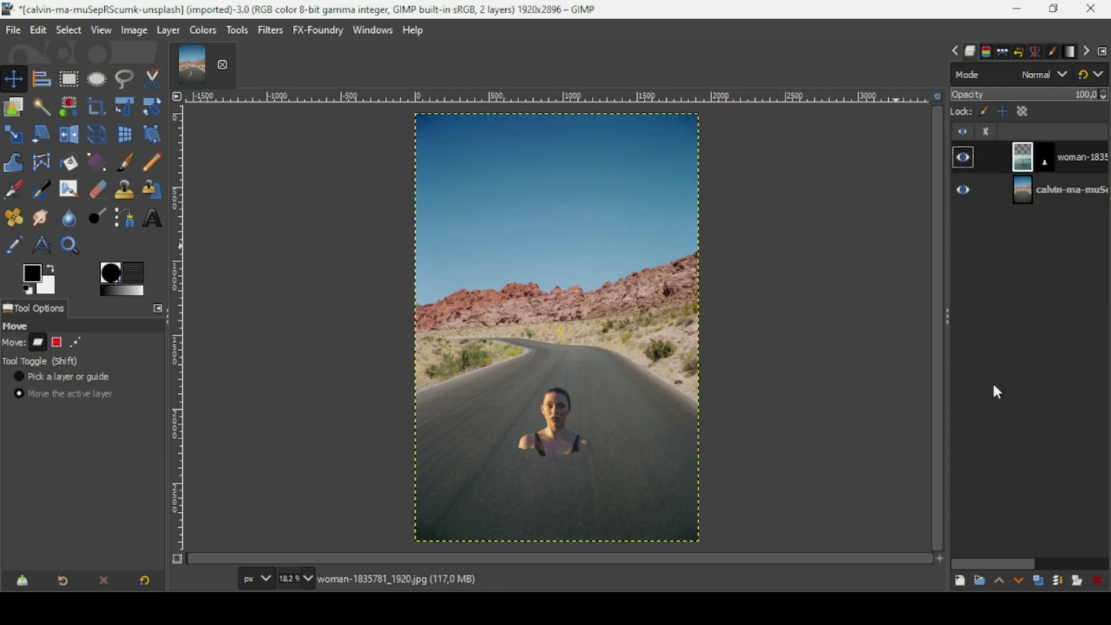
- Duplicate the masked woman layer and make the mask of the lower copy active for editing
{"action": "left_click", "coordinate": [1041, 580]}
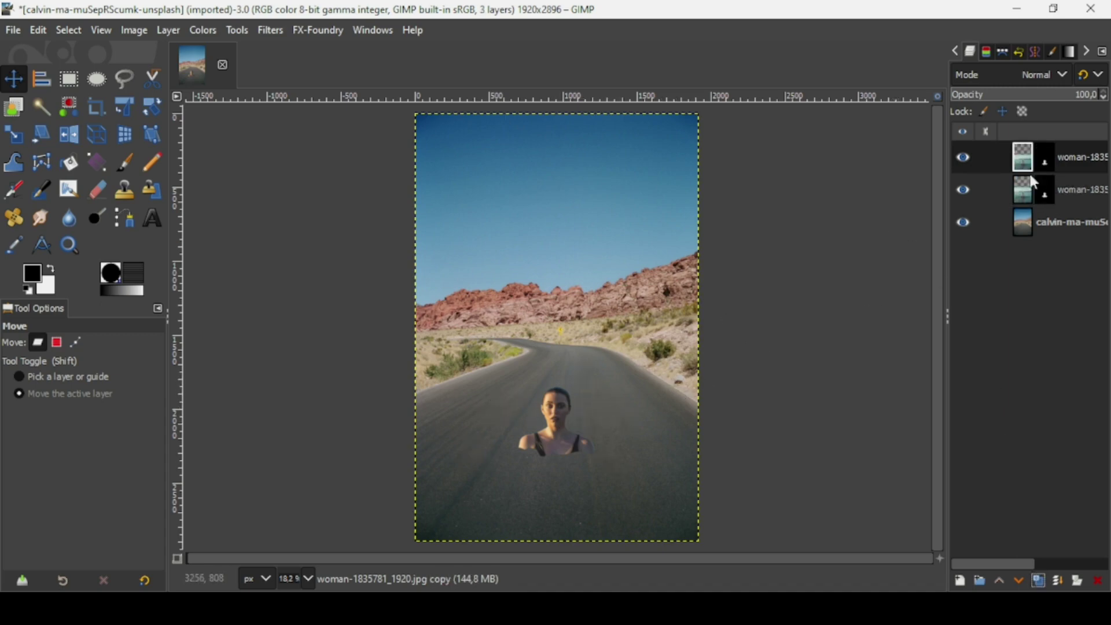
{"action": "left_click", "coordinate": [1045, 191]}
{"action": "left_click", "coordinate": [1045, 190]}
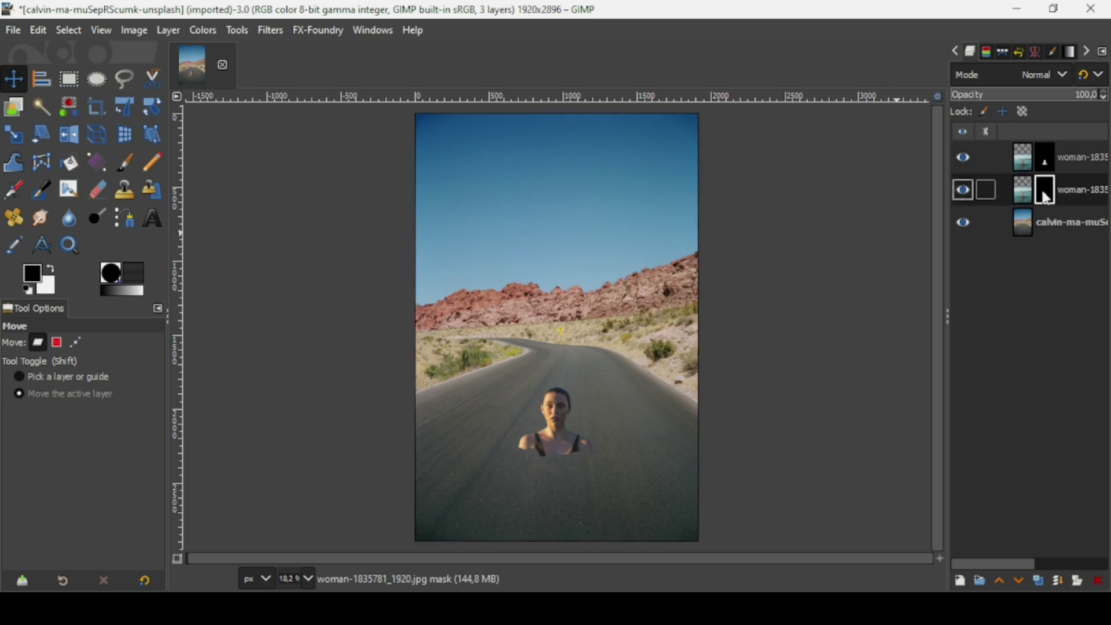
- Paint the lower layer's mask white around the woman to reveal water, using a Paintbrush of size 499, hardness 71 and force 70
{"action": "left_click", "coordinate": [125, 164]}
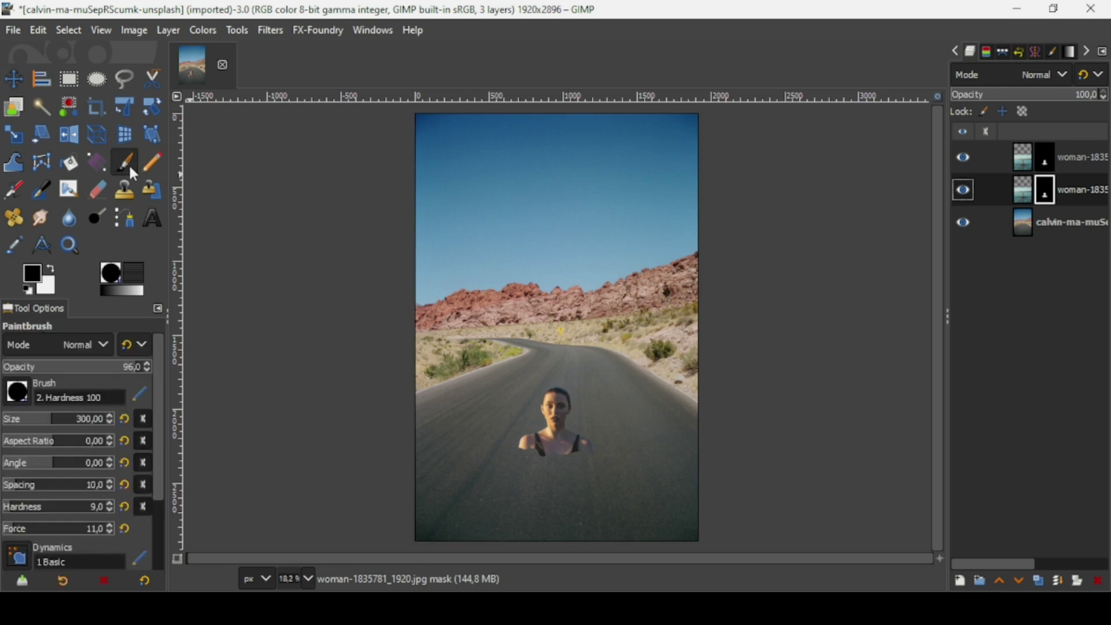
{"action": "left_click", "coordinate": [52, 272]}
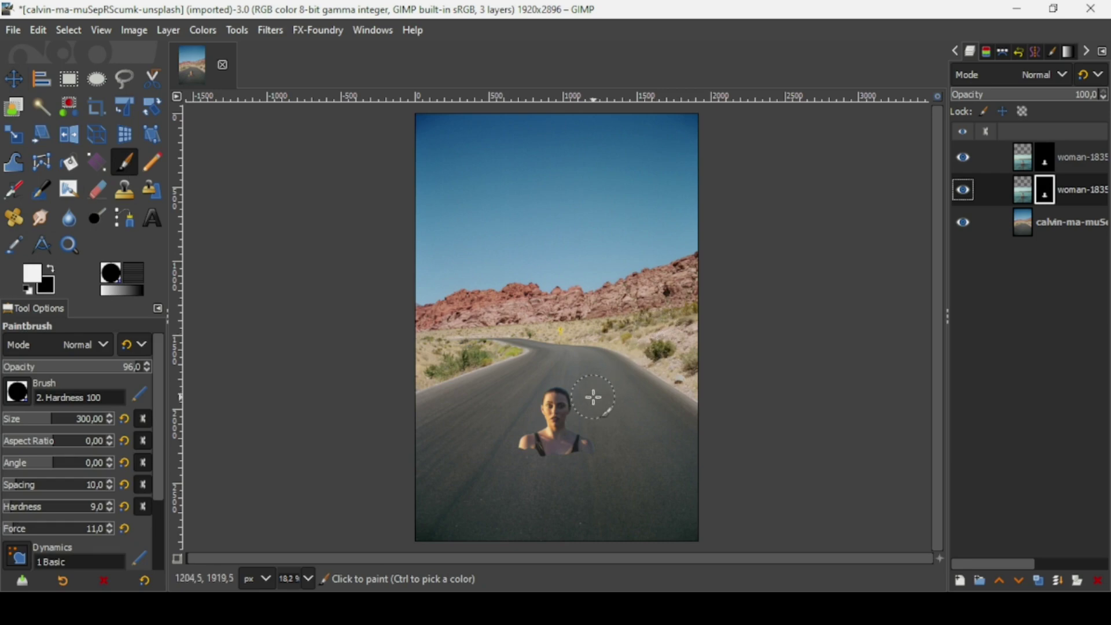
{"action": "left_click", "coordinate": [75, 510]}
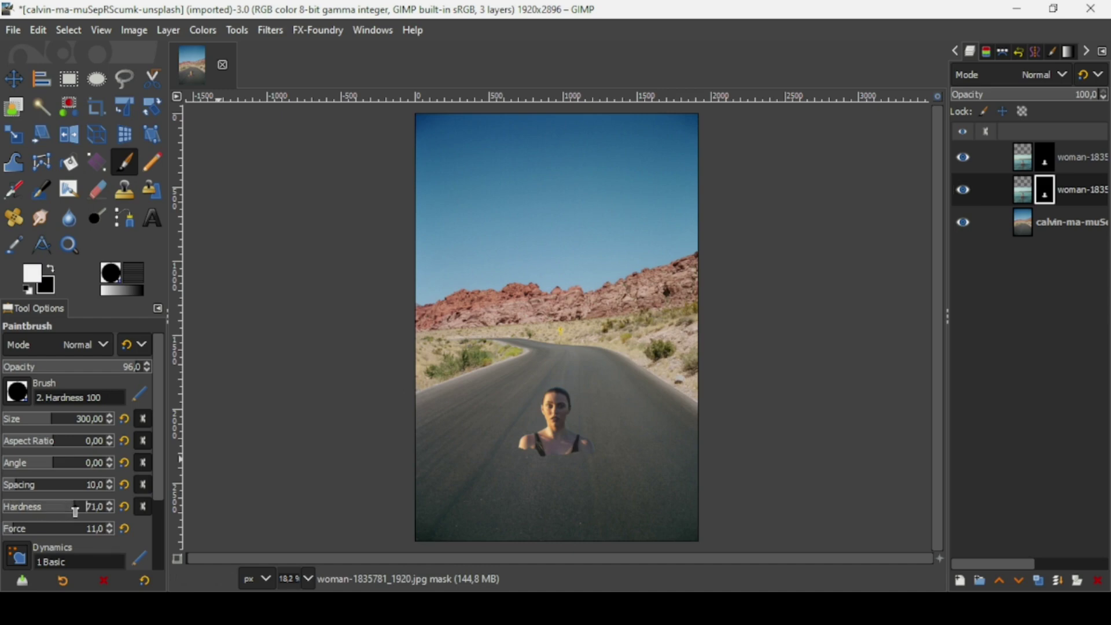
{"action": "left_click", "coordinate": [74, 530]}
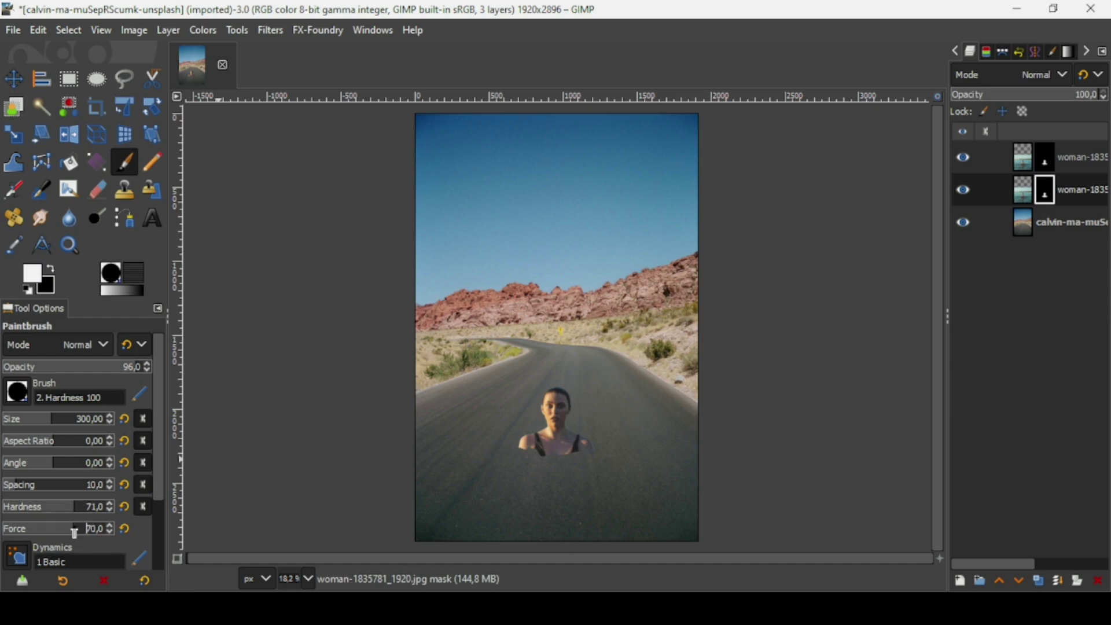
{"action": "left_click", "coordinate": [74, 420]}
{"action": "left_click", "coordinate": [73, 421]}
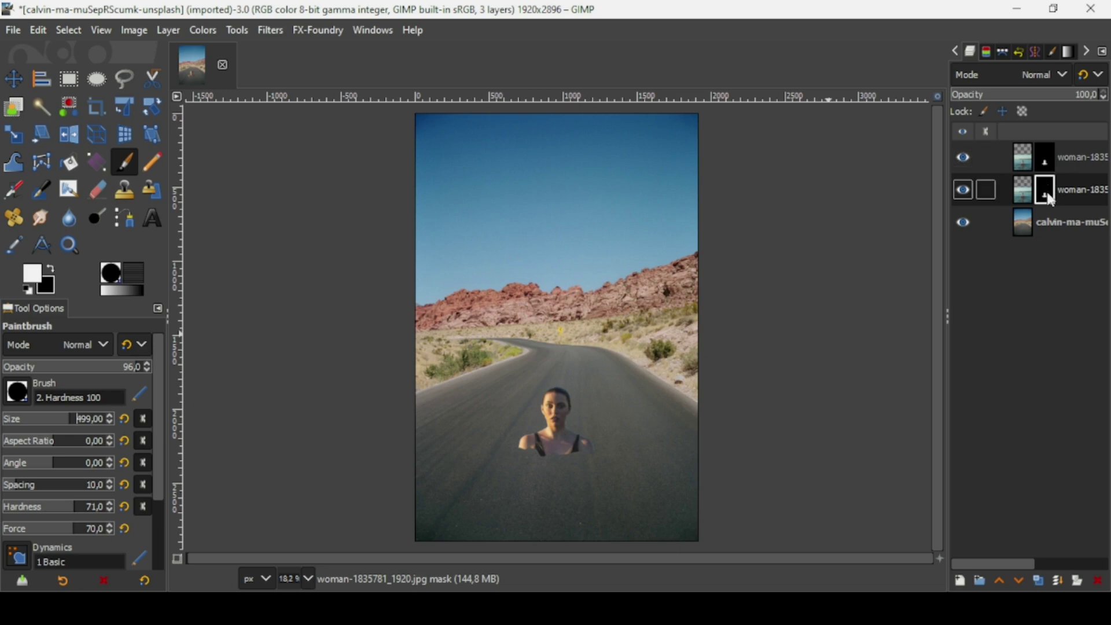
{"action": "left_click", "coordinate": [575, 431]}
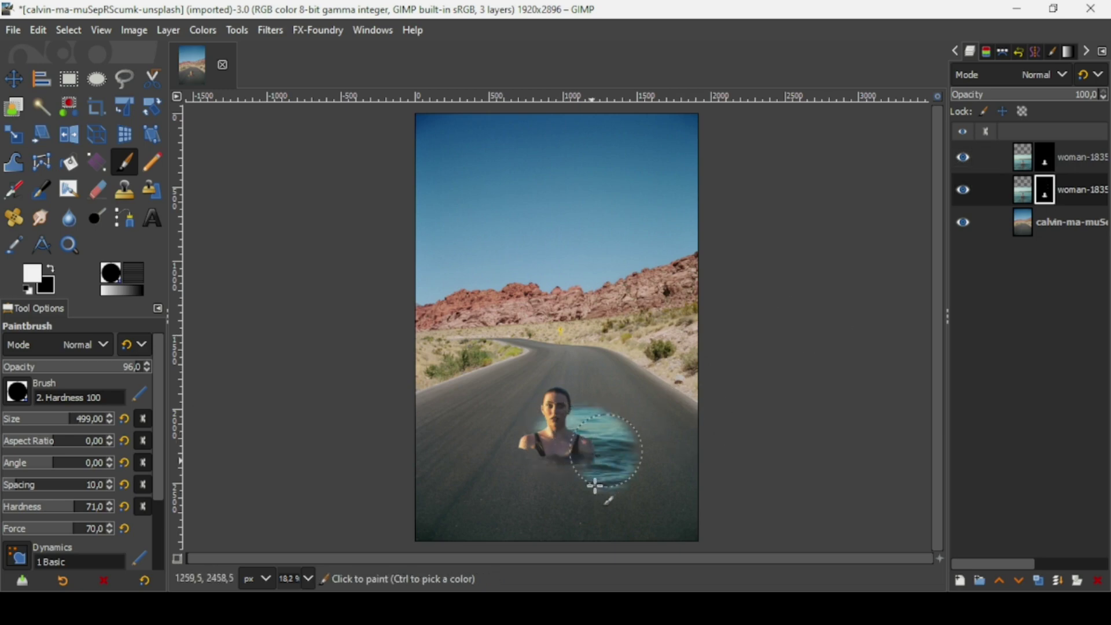
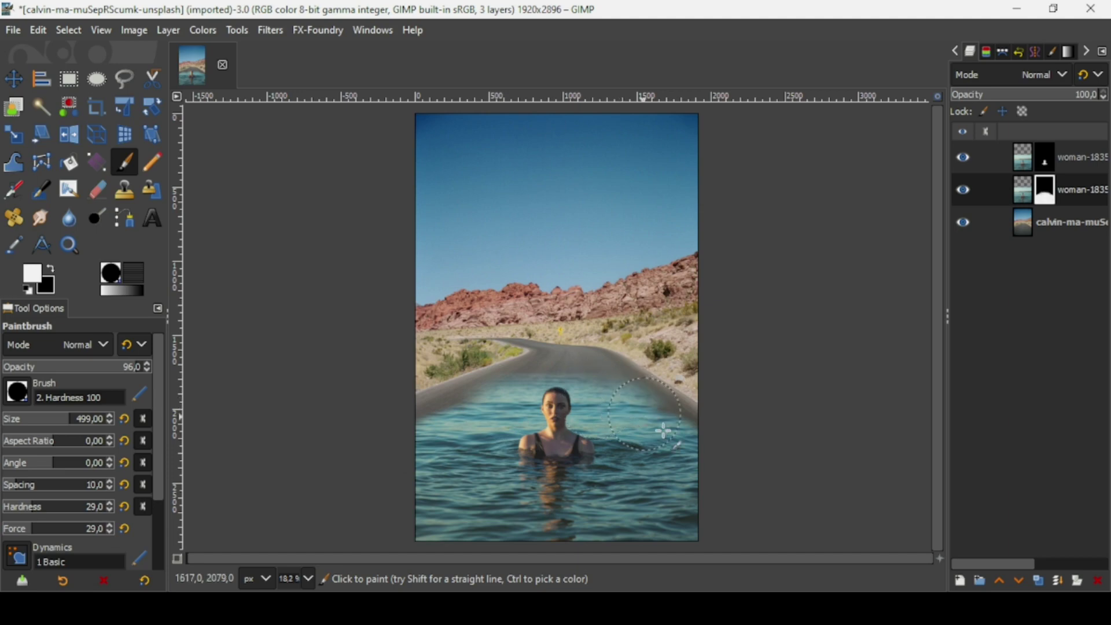
- Extend the water towards the road's edges by painting the mask white with brush sizes 261 and 480
{"action": "left_click", "coordinate": [664, 431]}
{"action": "left_click", "coordinate": [48, 421]}
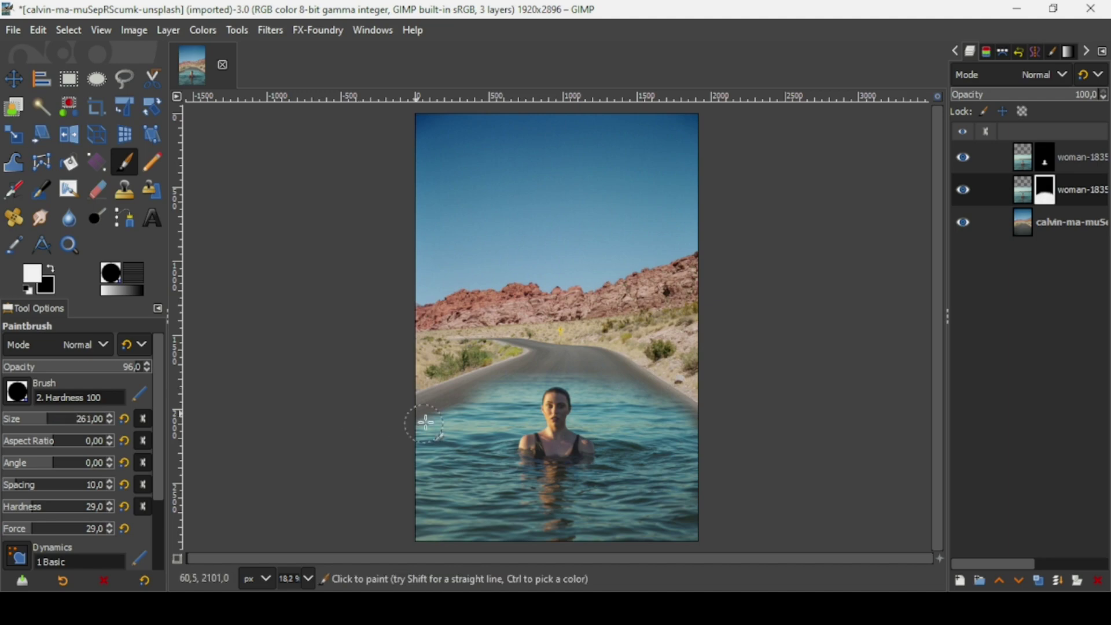
{"action": "left_click_drag", "start_coordinate": [426, 423], "coordinate": [481, 400]}
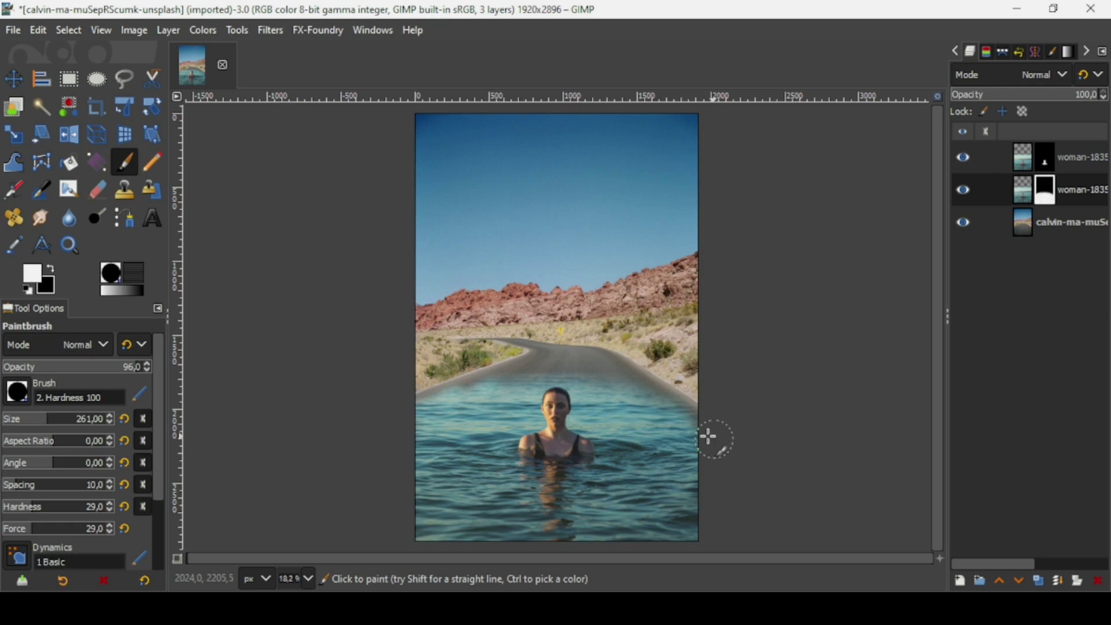
{"action": "key", "text": "bracketright"}
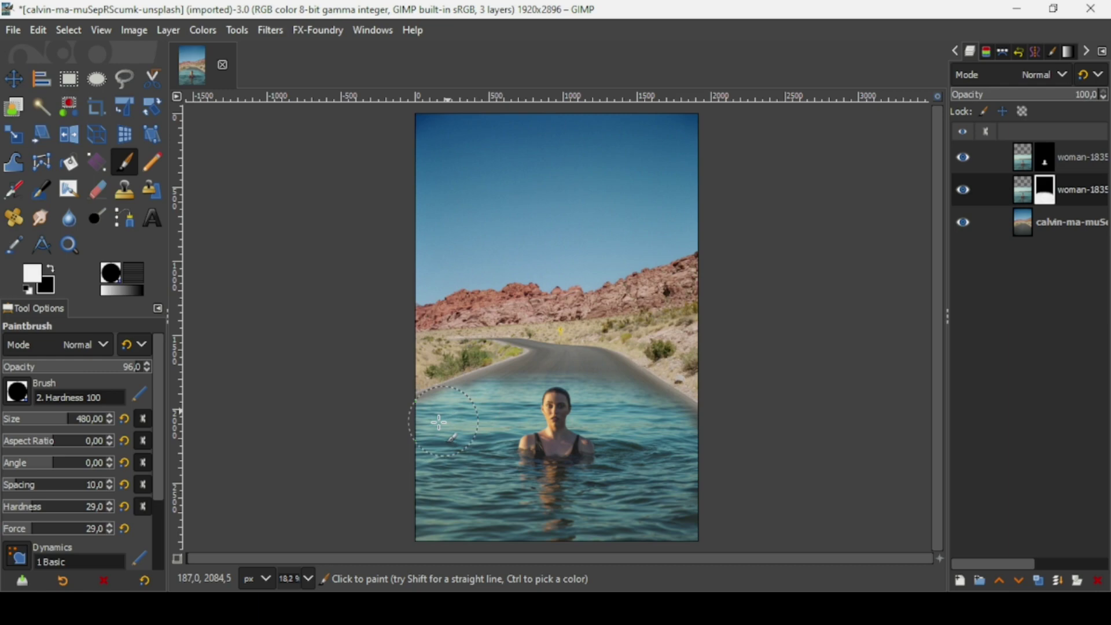
{"action": "left_click_drag", "start_coordinate": [439, 423], "coordinate": [484, 427]}
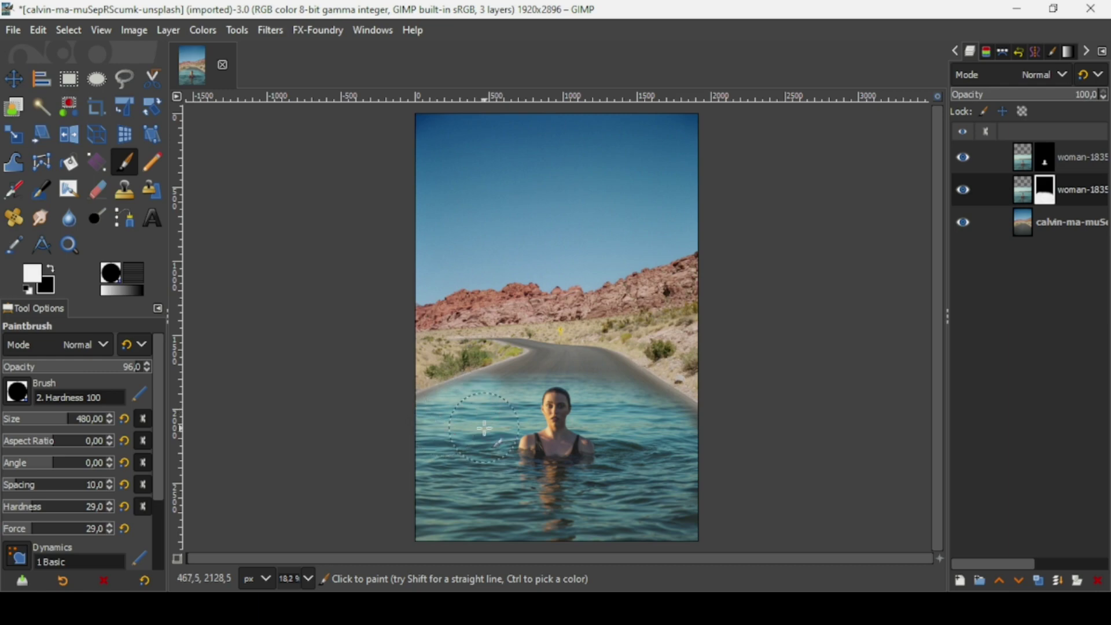
{"action": "key", "text": "ctrl"}
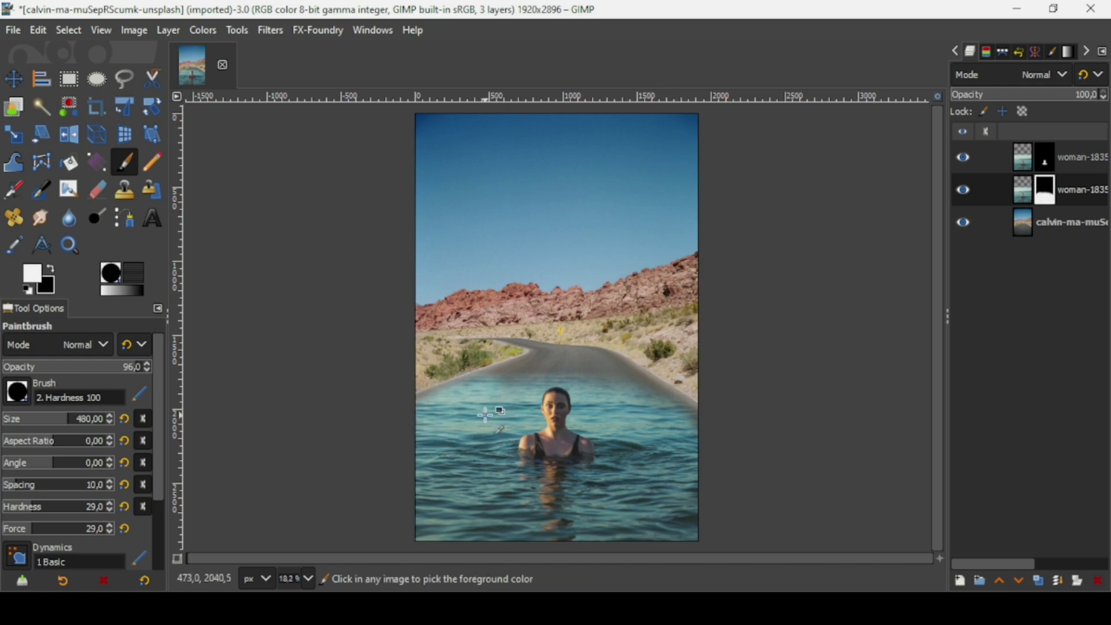
- Refine the water along the road's left edge by painting the mask white with brush size 231, hardness 23 and force 21
{"action": "left_click", "coordinate": [57, 428]}
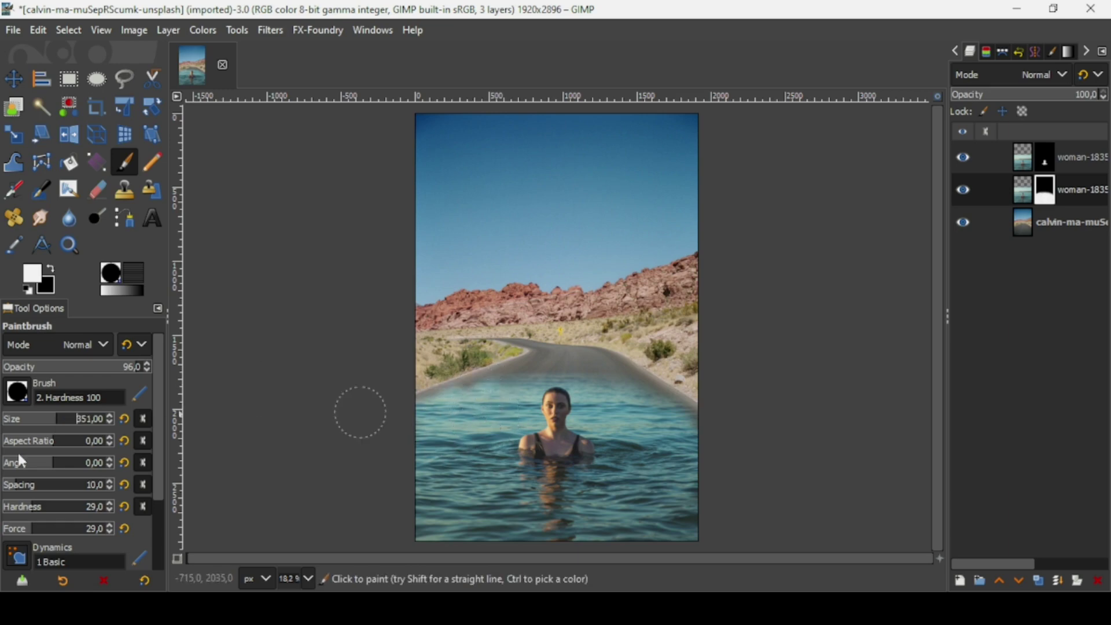
{"action": "left_click", "coordinate": [43, 418]}
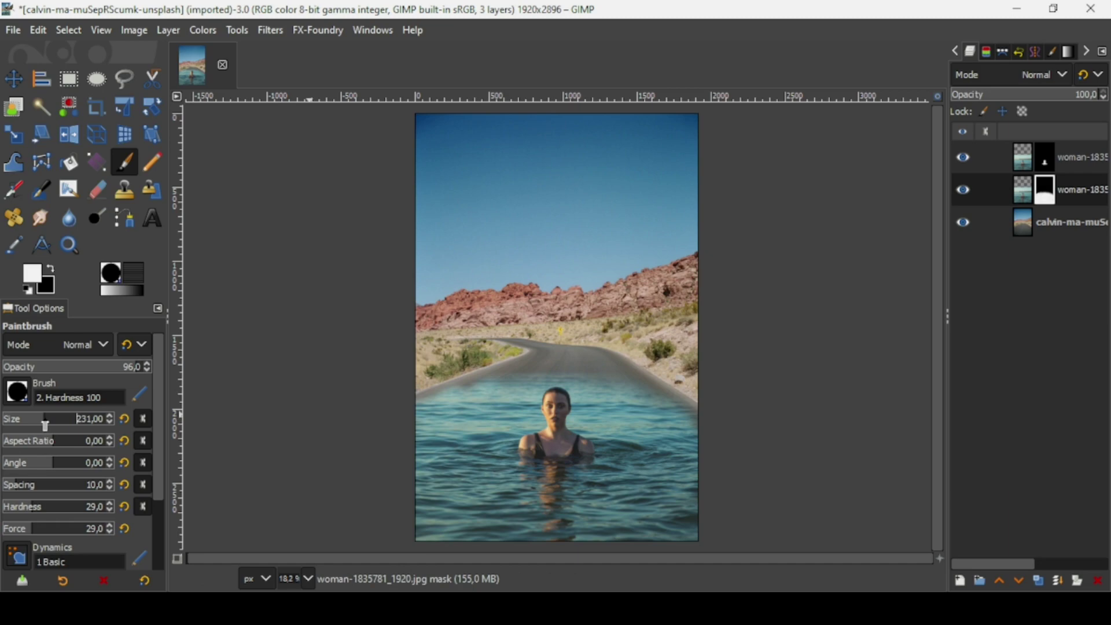
{"action": "left_click", "coordinate": [28, 507]}
{"action": "left_click", "coordinate": [26, 530]}
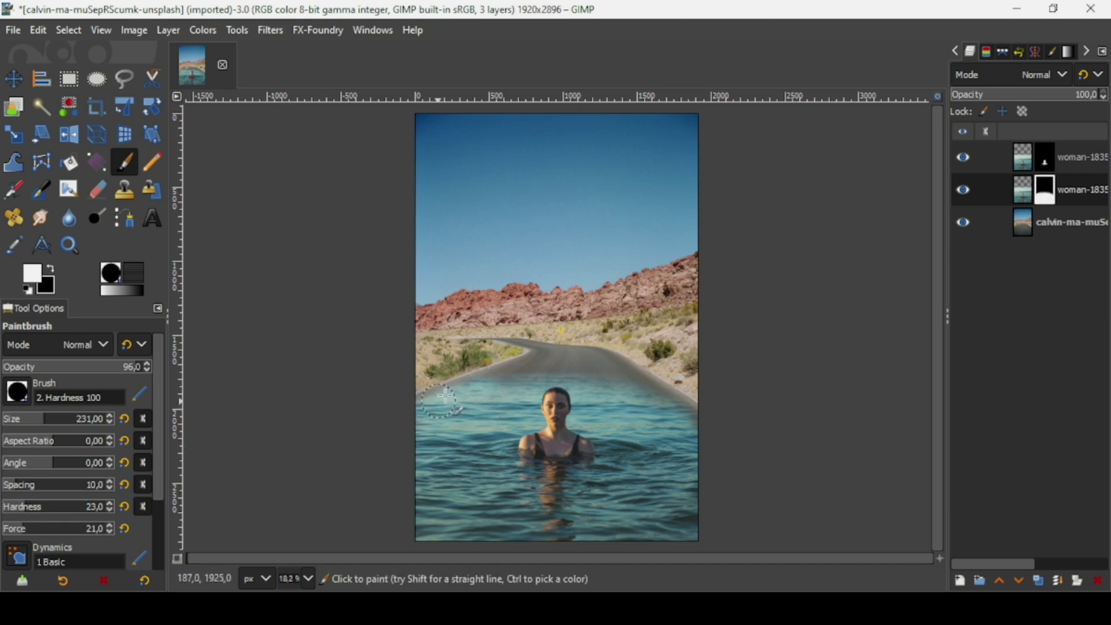
{"action": "mouse_move", "coordinate": [459, 391]}
{"action": "left_mouse_down"}
{"action": "mouse_move", "coordinate": [408, 397]}
{"action": "mouse_move", "coordinate": [415, 382]}
{"action": "mouse_move", "coordinate": [475, 391]}
{"action": "mouse_move", "coordinate": [426, 352]}
{"action": "mouse_move", "coordinate": [428, 404]}
{"action": "left_mouse_up"}
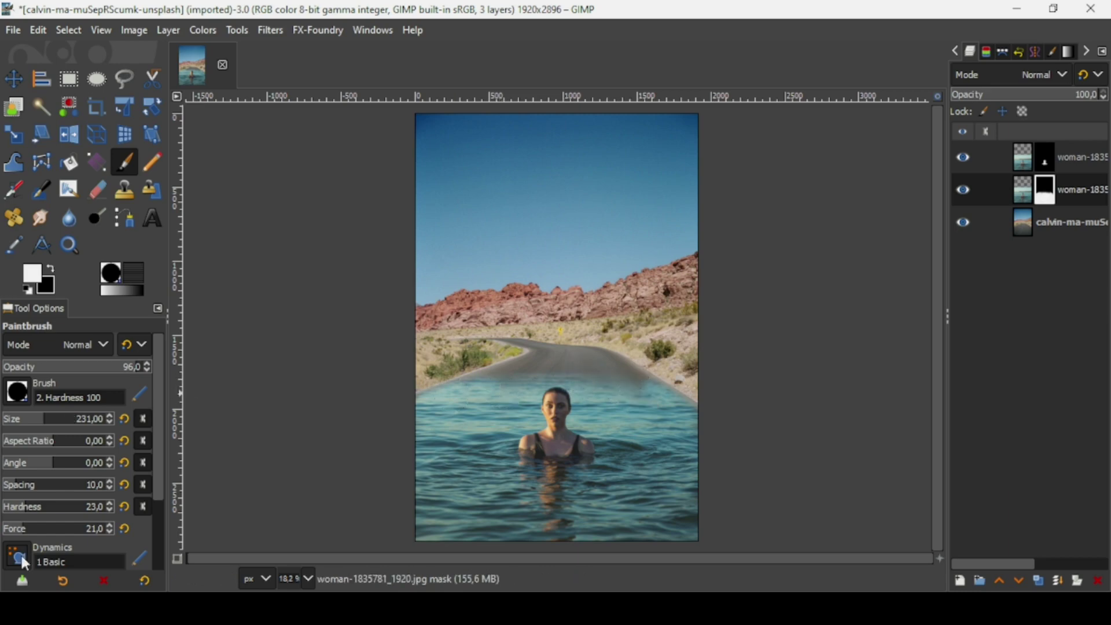
- Touch up the water's far edge on the mask with a white brush of size 404 and a black brush of size 224
{"action": "left_click", "coordinate": [58, 417]}
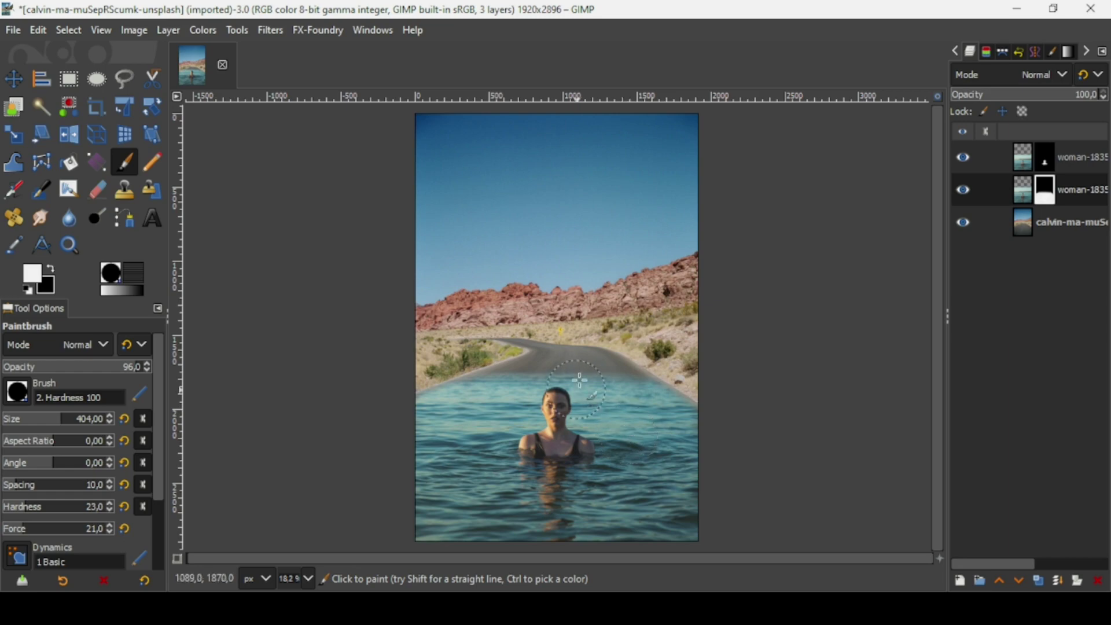
{"action": "left_click", "coordinate": [50, 270]}
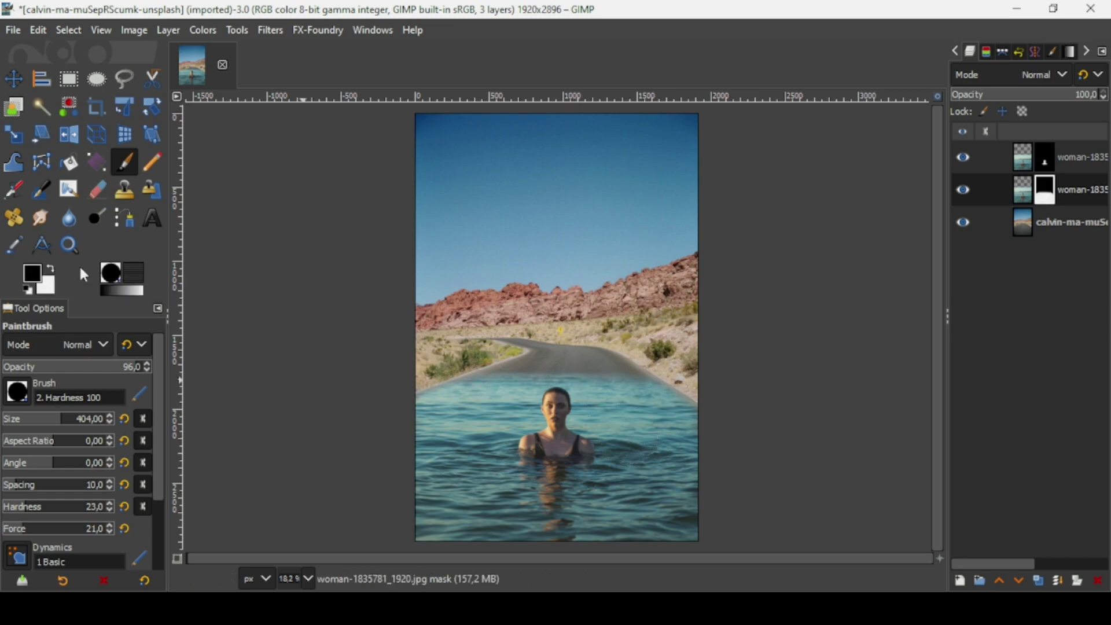
{"action": "left_click", "coordinate": [45, 421]}
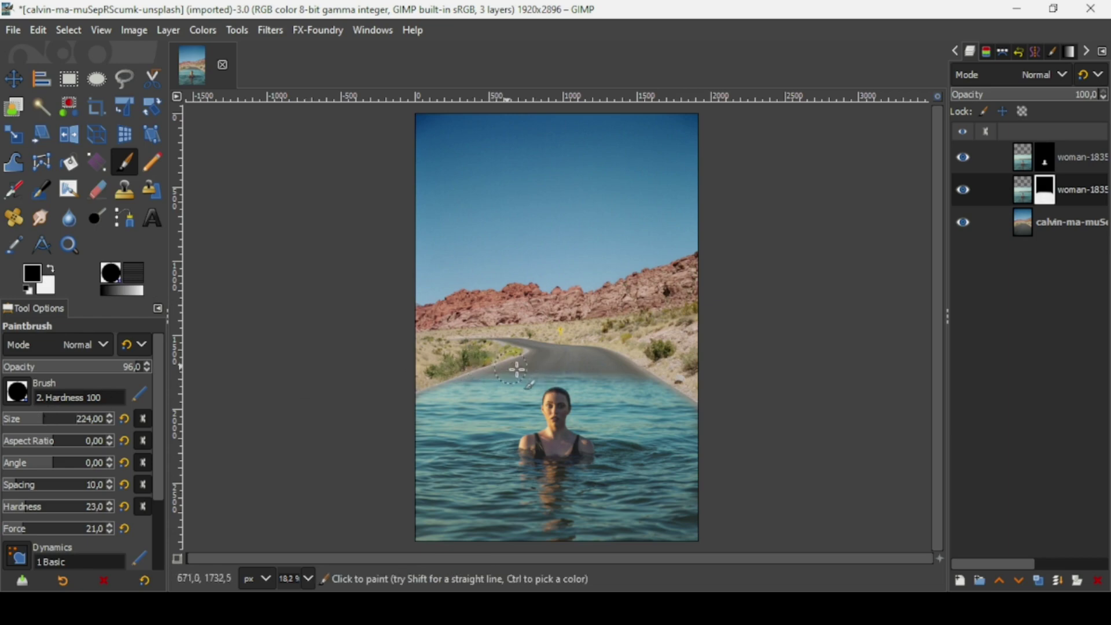
- Apply the layer masks of both woman layers, the water layer and the cutout layer above it
{"action": "right_click", "coordinate": [1026, 197]}
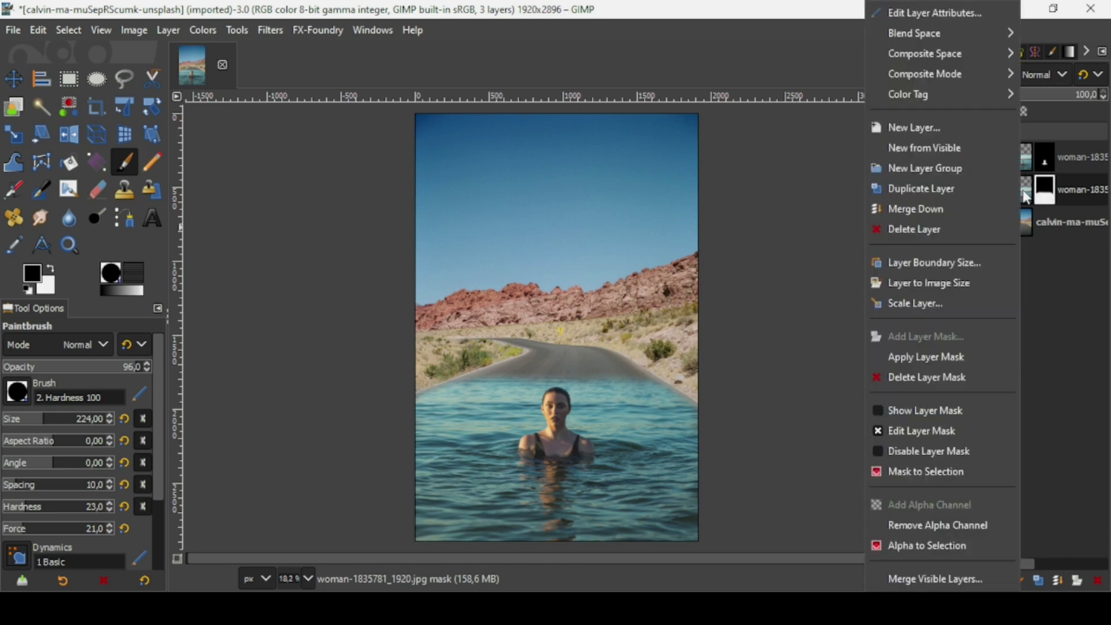
{"action": "left_click", "coordinate": [945, 359]}
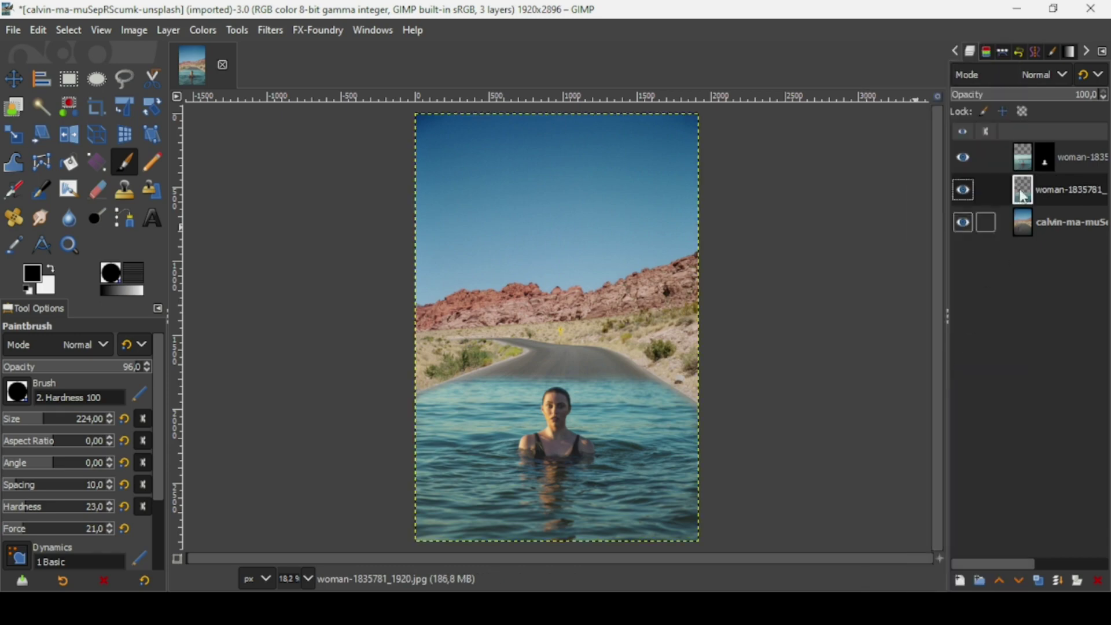
{"action": "left_click", "coordinate": [1028, 168]}
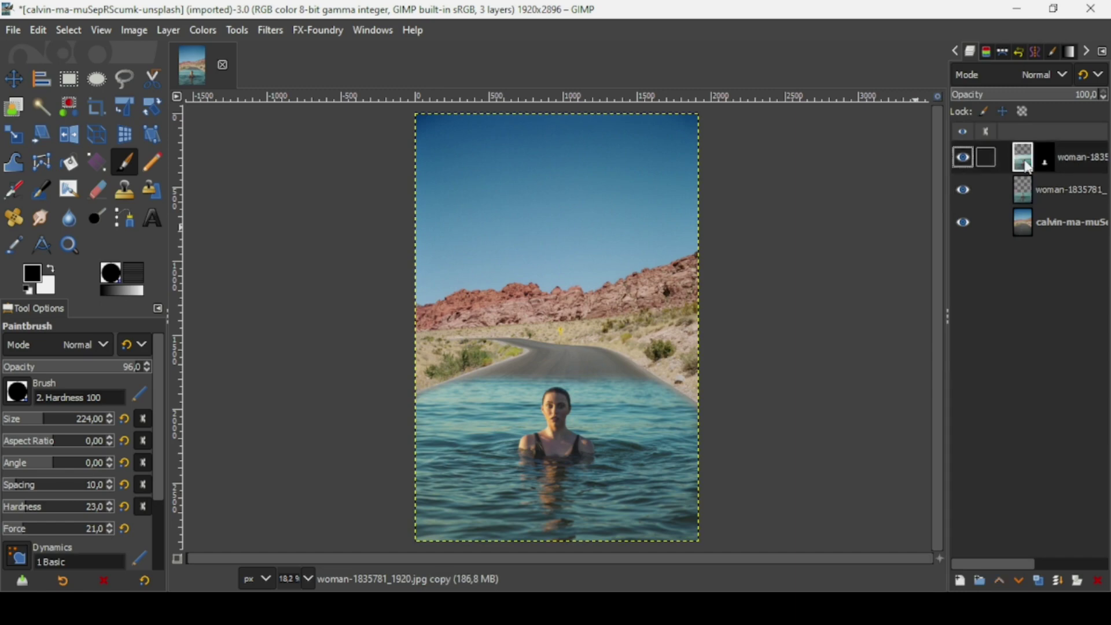
{"action": "right_click", "coordinate": [1028, 168]}
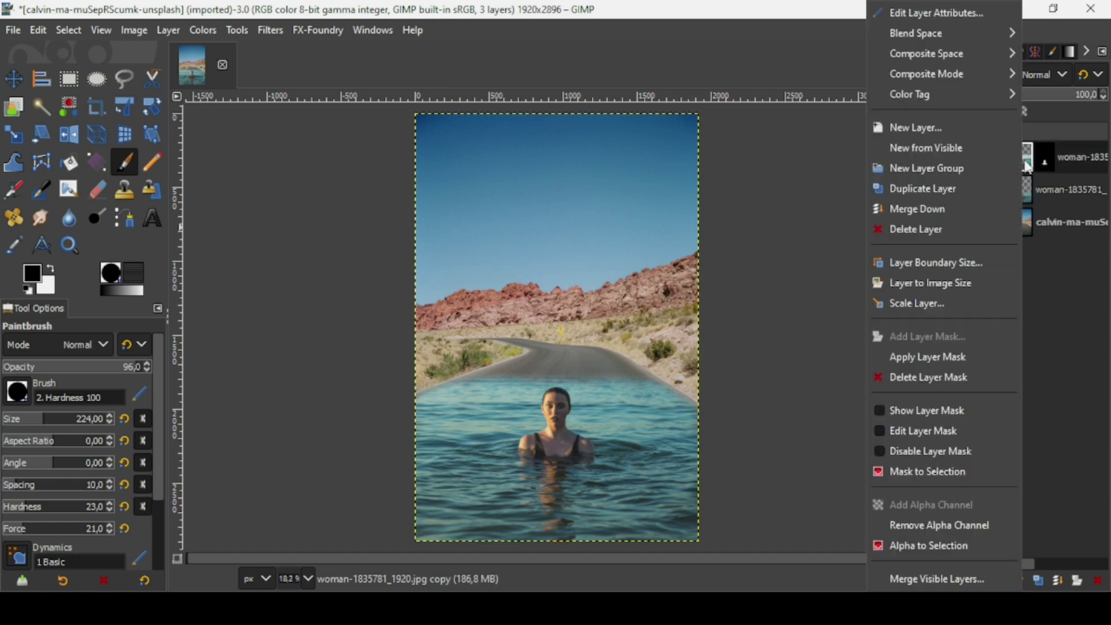
{"action": "left_click", "coordinate": [949, 358]}
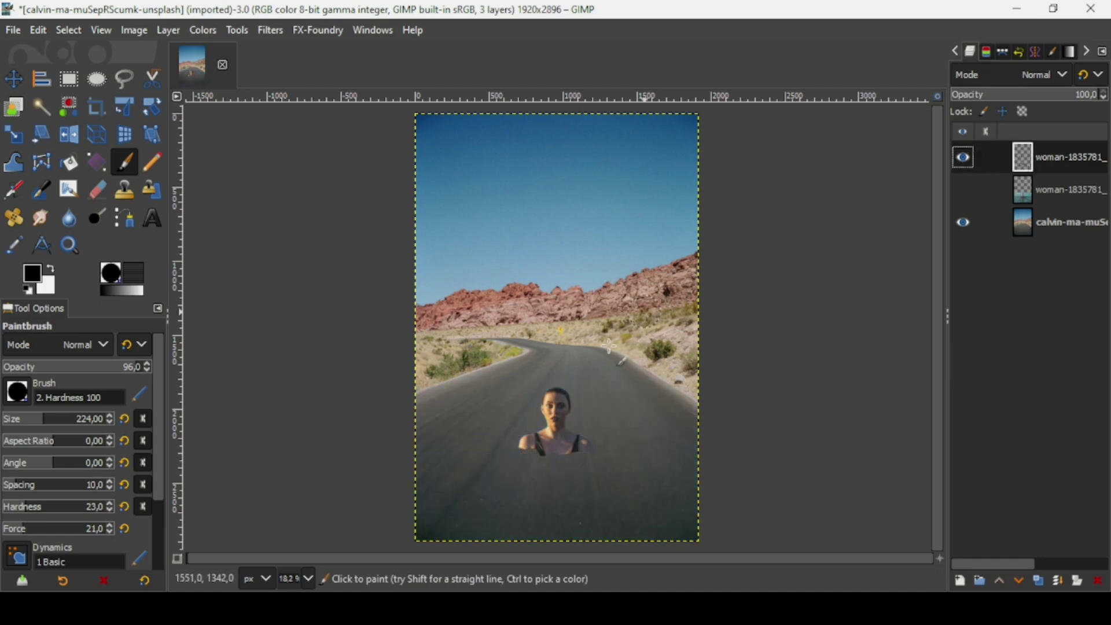
- Toggle the visibility of the water layer and the woman cutout layer to check what each contains
{"action": "left_click", "coordinate": [963, 190]}
{"action": "left_click", "coordinate": [963, 157]}
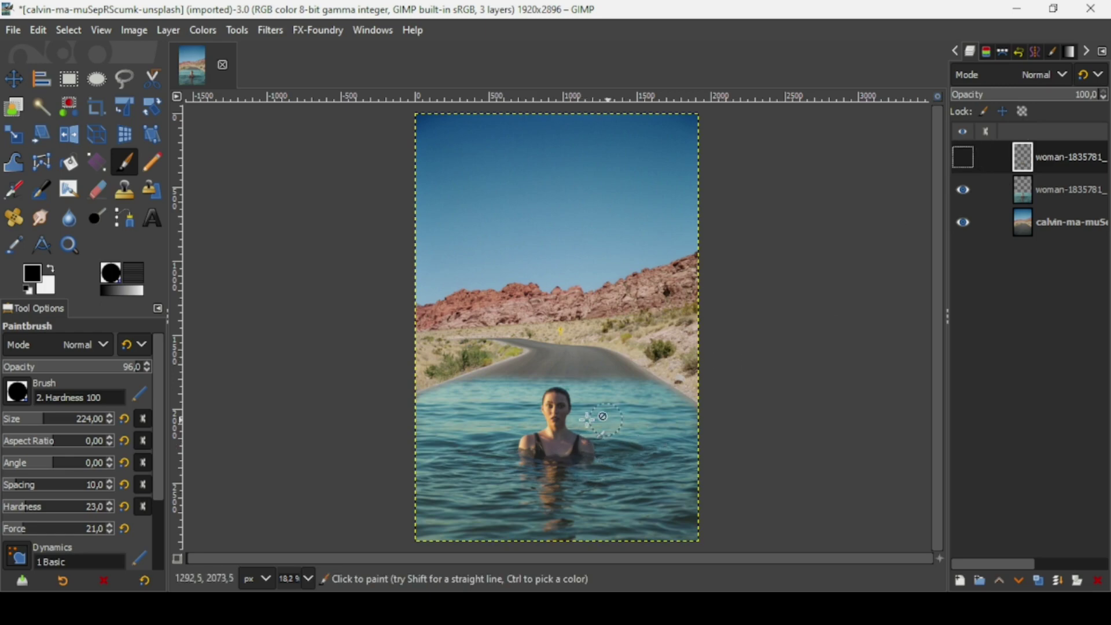
{"action": "left_click", "coordinate": [963, 158]}
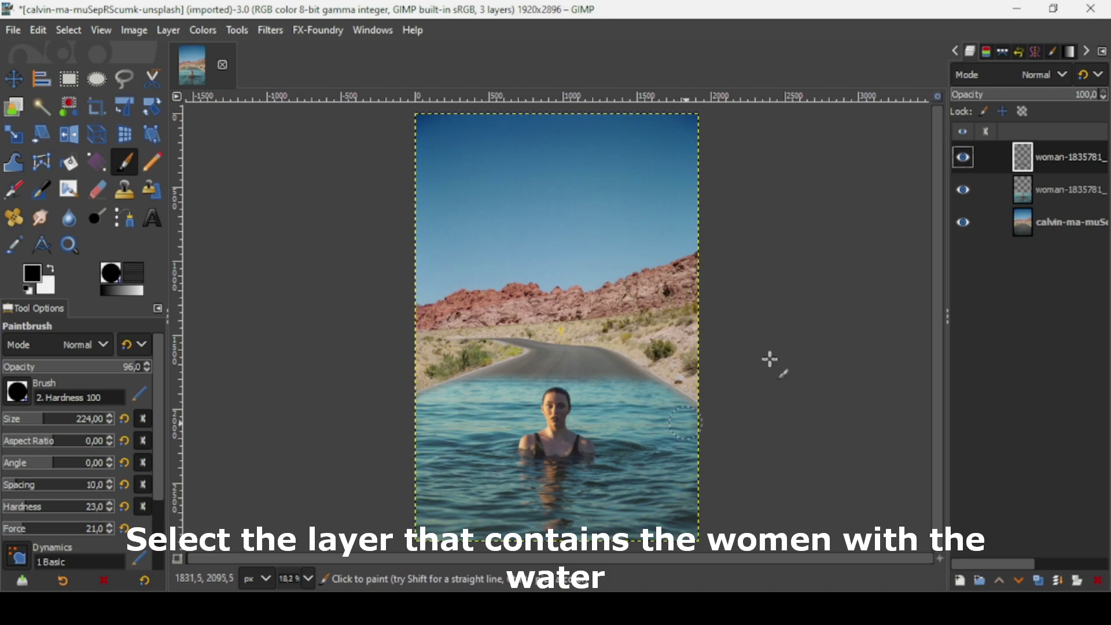
- Desaturate the layer containing the woman with the water using Hue-Saturation, with saturation at about -100
{"action": "left_click", "coordinate": [1025, 198]}
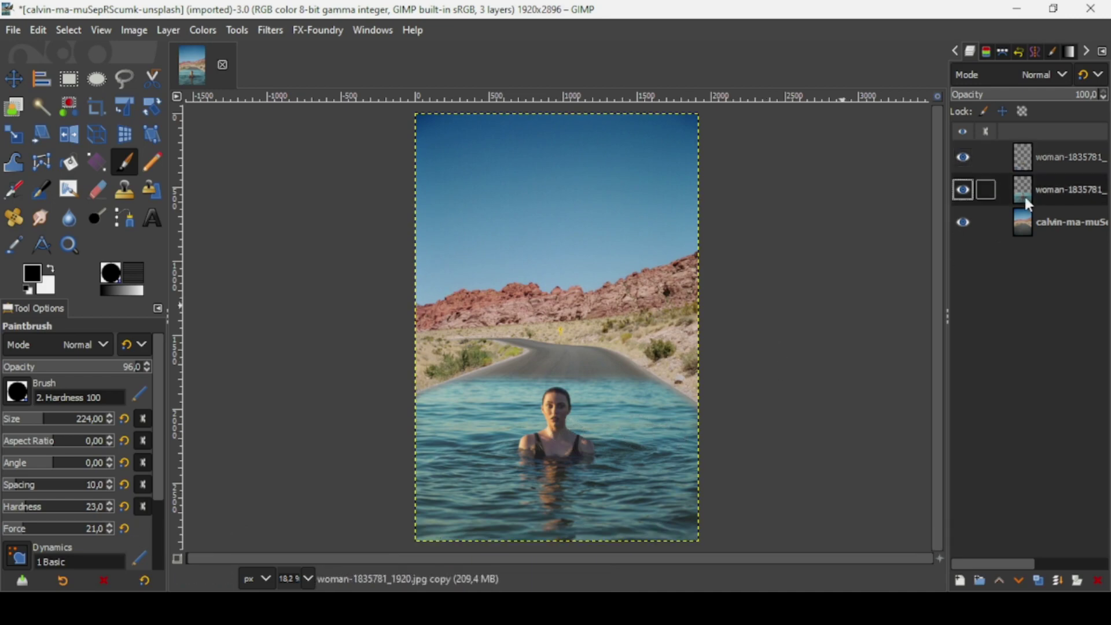
{"action": "left_click", "coordinate": [1030, 186]}
{"action": "key", "text": "ctrl+f"}
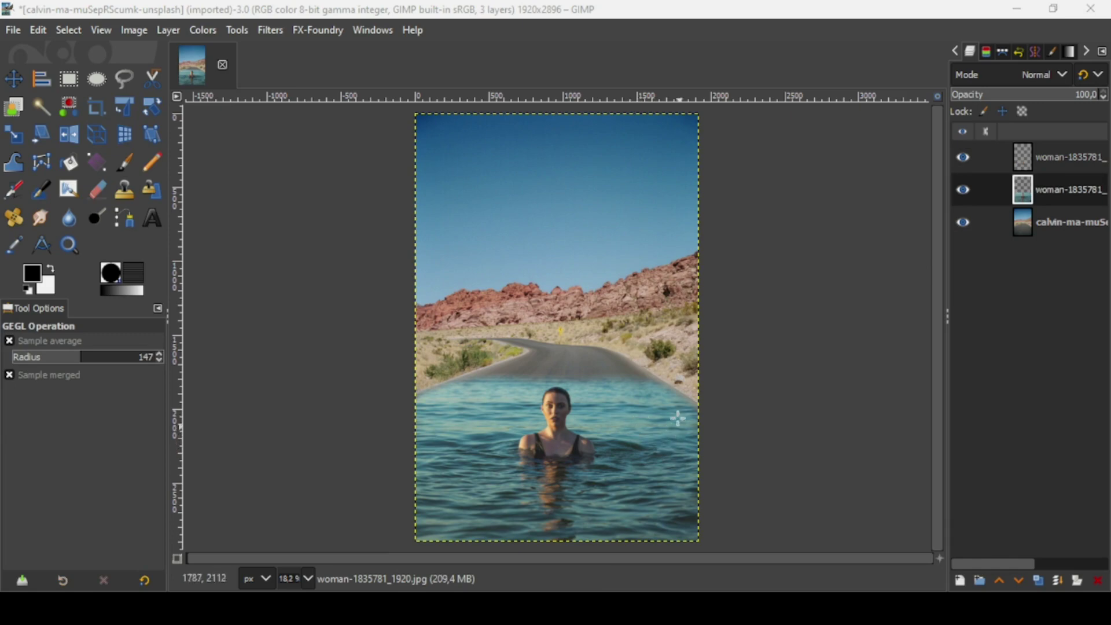
{"action": "left_click", "coordinate": [201, 29]}
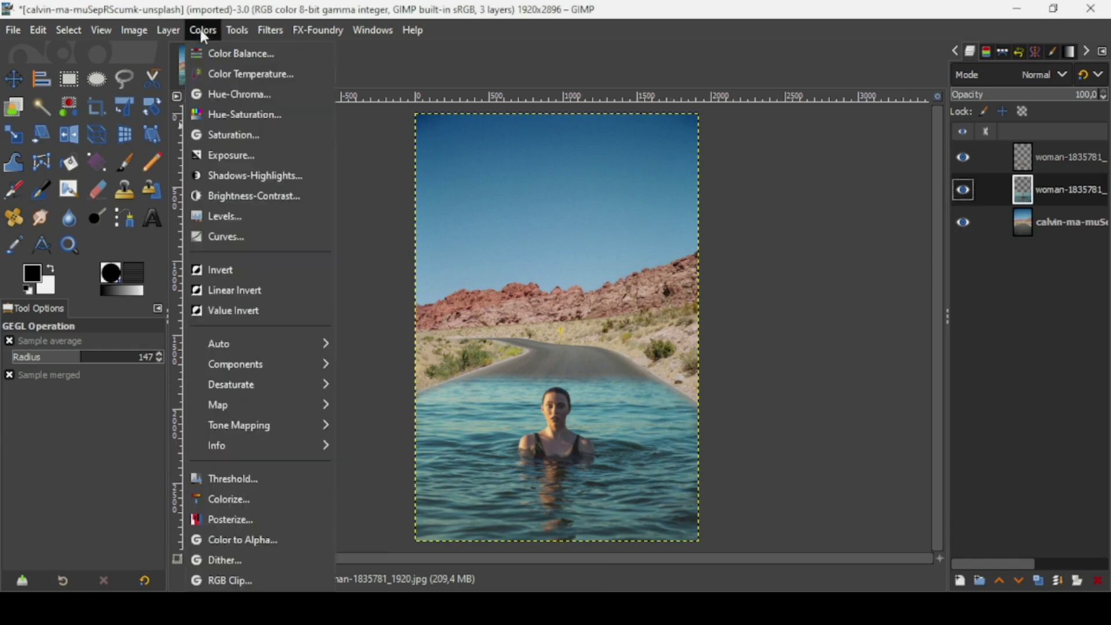
{"action": "left_click", "coordinate": [226, 114]}
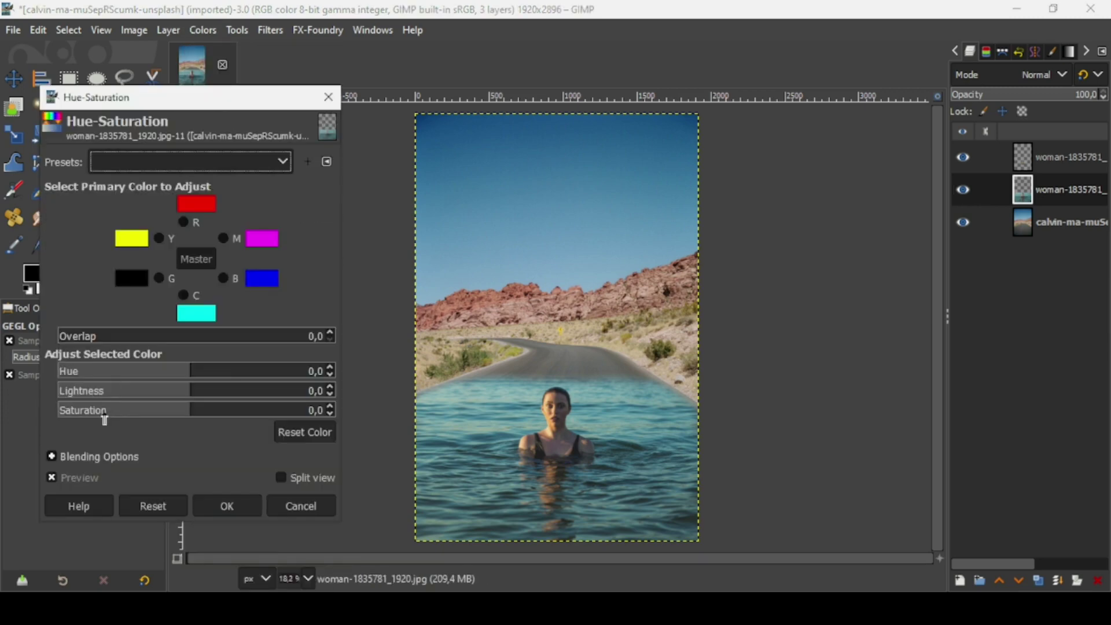
{"action": "left_click_drag", "start_coordinate": [104, 419], "coordinate": [49, 414]}
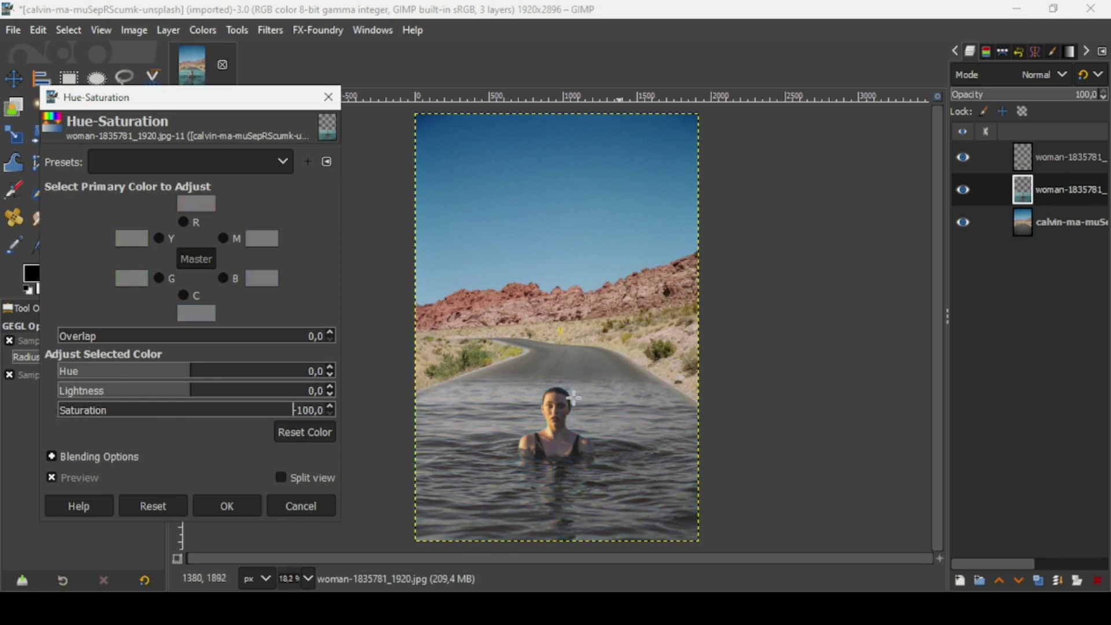
{"action": "left_click", "coordinate": [94, 412]}
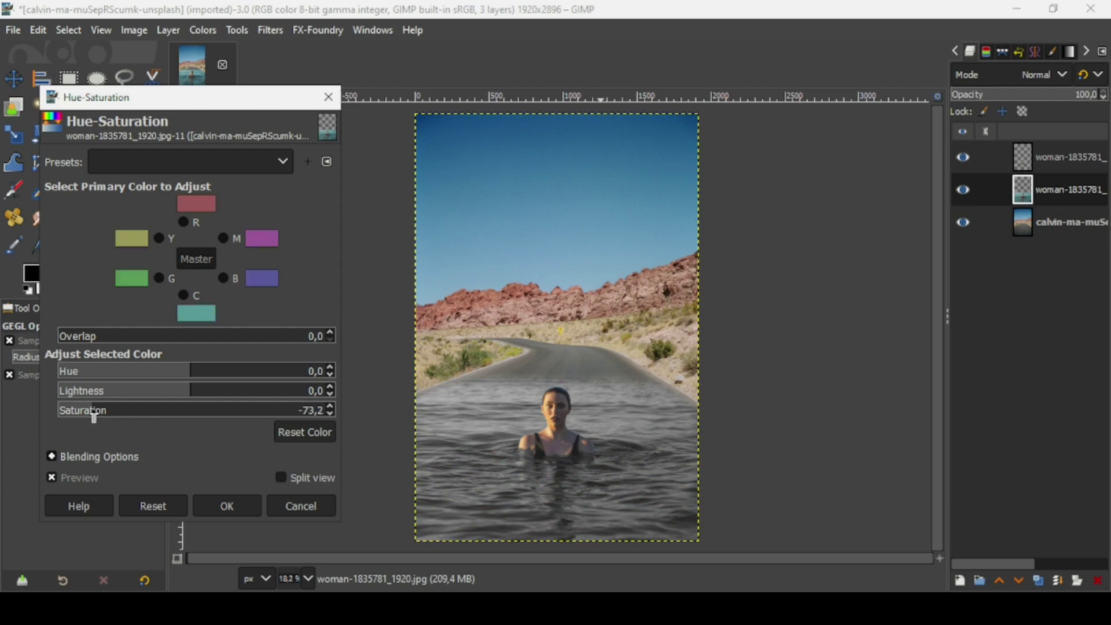
{"action": "left_click_drag", "start_coordinate": [94, 415], "coordinate": [59, 415]}
{"action": "key", "text": "Return"}
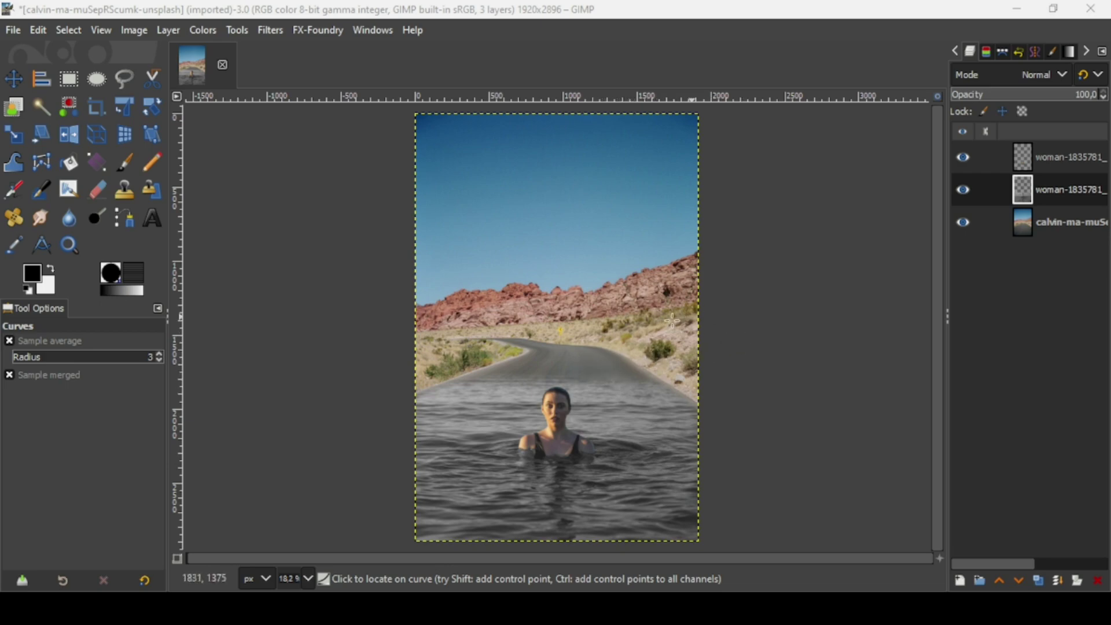
- Darken the desaturated water layer with Curves, placing a value-channel point at input 200 and output 174, and check it against the bare road
{"action": "left_click", "coordinate": [203, 31]}
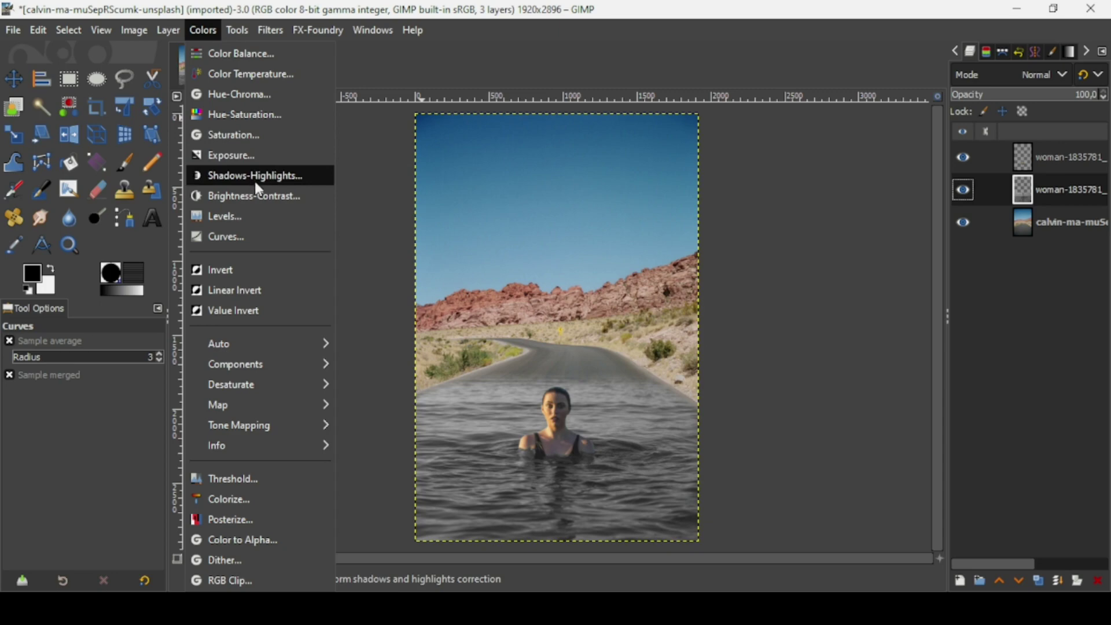
{"action": "left_click", "coordinate": [254, 236]}
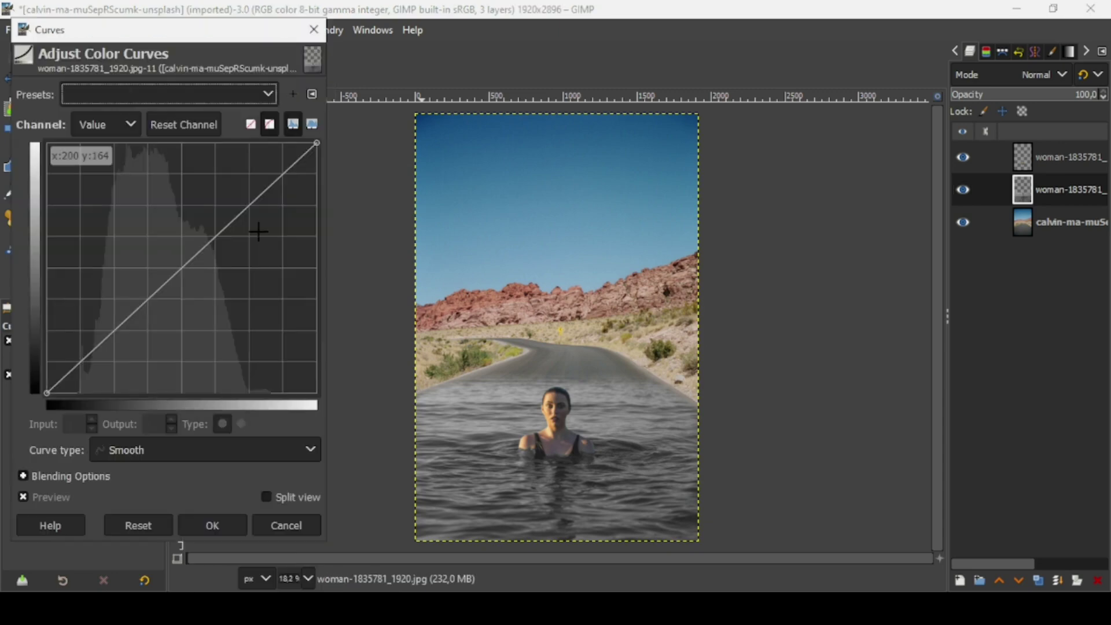
{"action": "left_click_drag", "start_coordinate": [242, 211], "coordinate": [234, 205]}
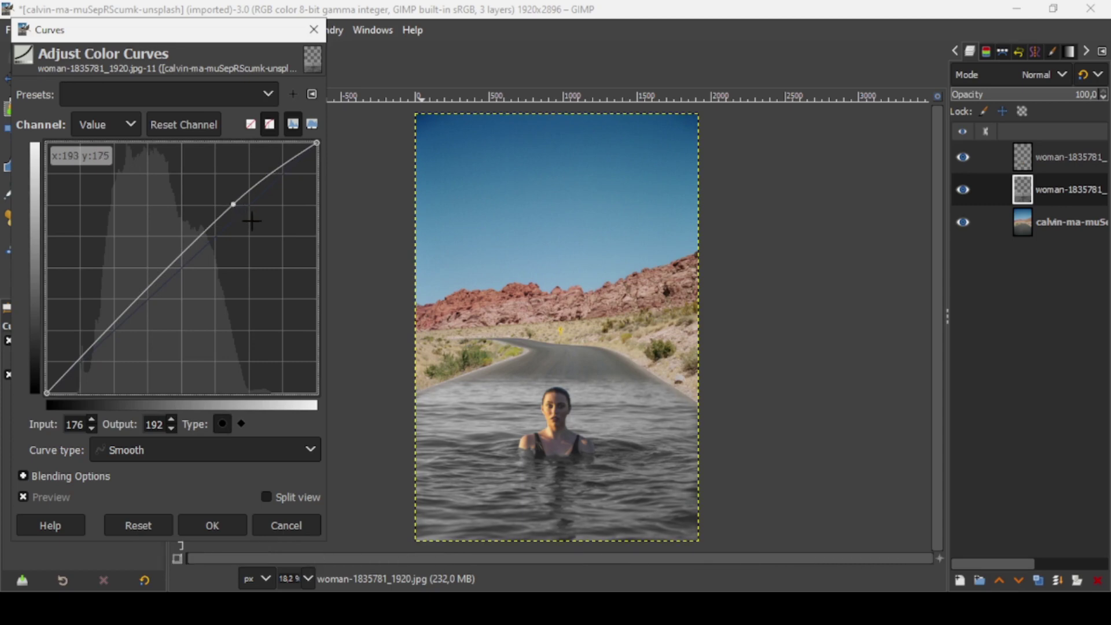
{"action": "left_click_drag", "start_coordinate": [235, 204], "coordinate": [257, 222]}
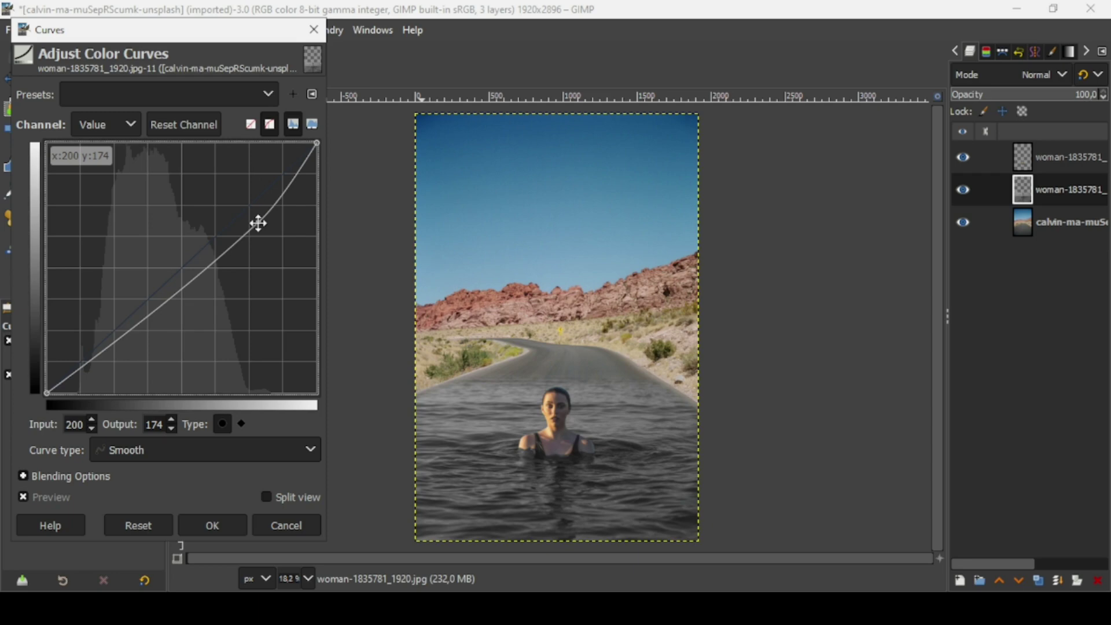
{"action": "left_click", "coordinate": [53, 496]}
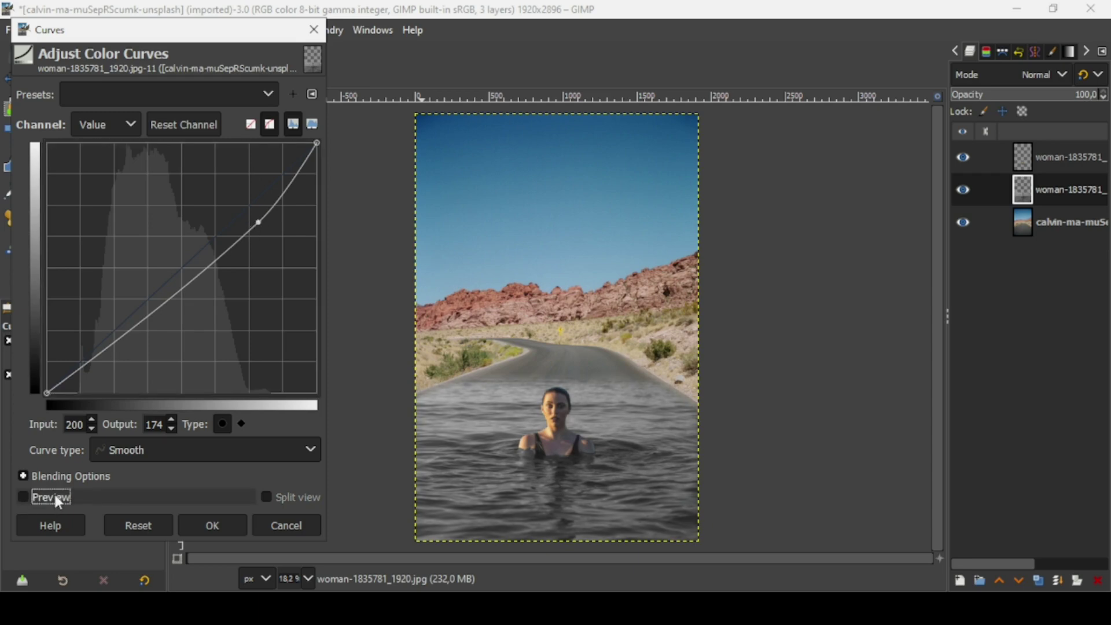
{"action": "left_click", "coordinate": [54, 496]}
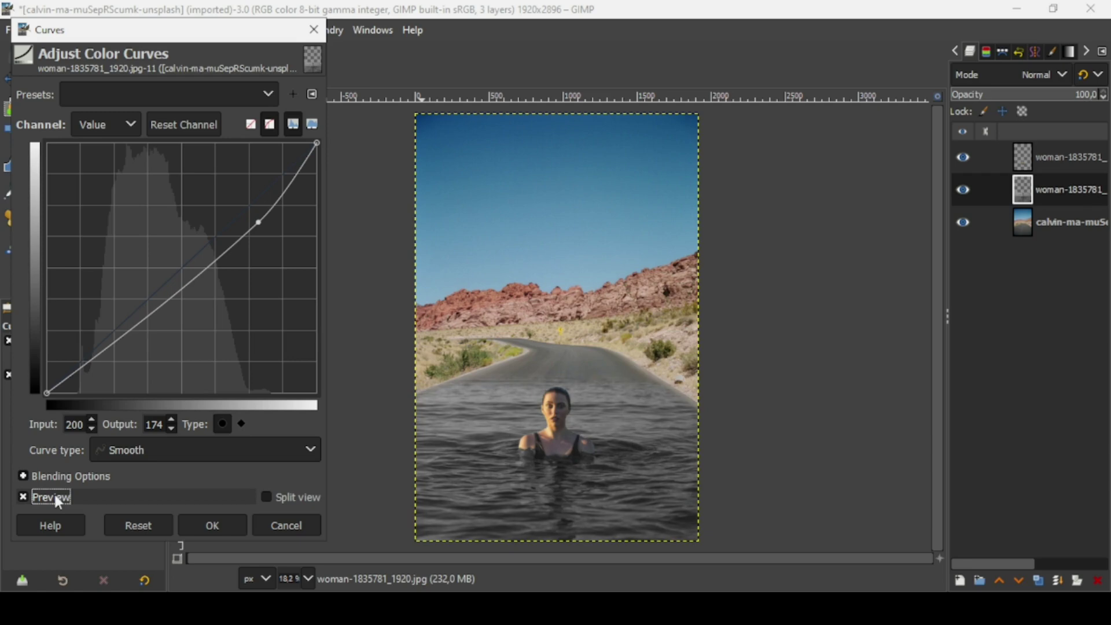
{"action": "left_click", "coordinate": [223, 523]}
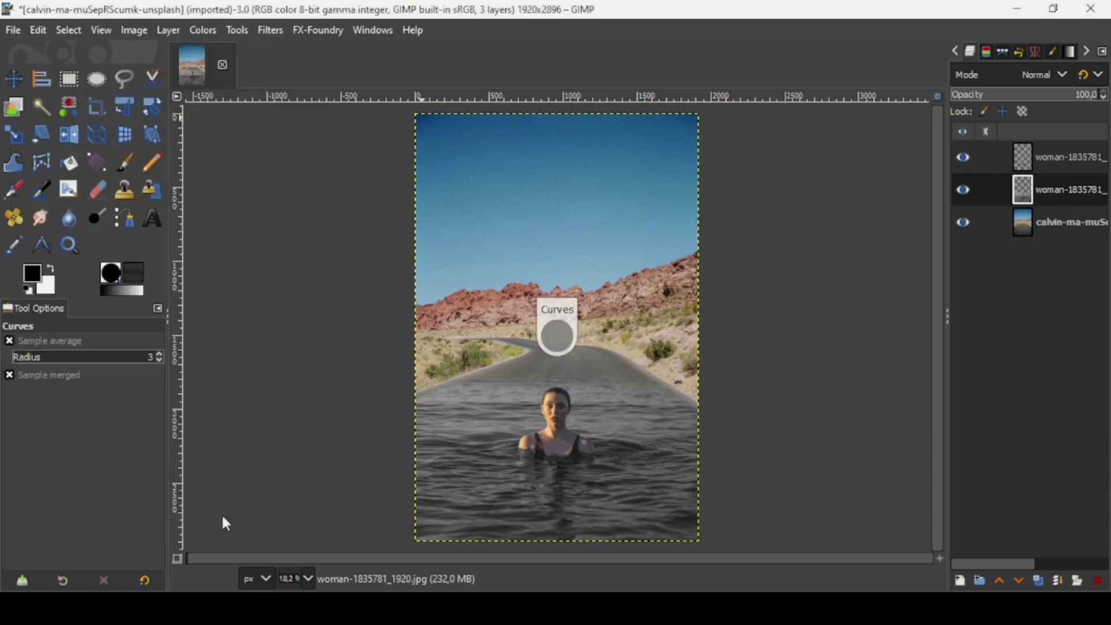
{"action": "left_click", "coordinate": [964, 191]}
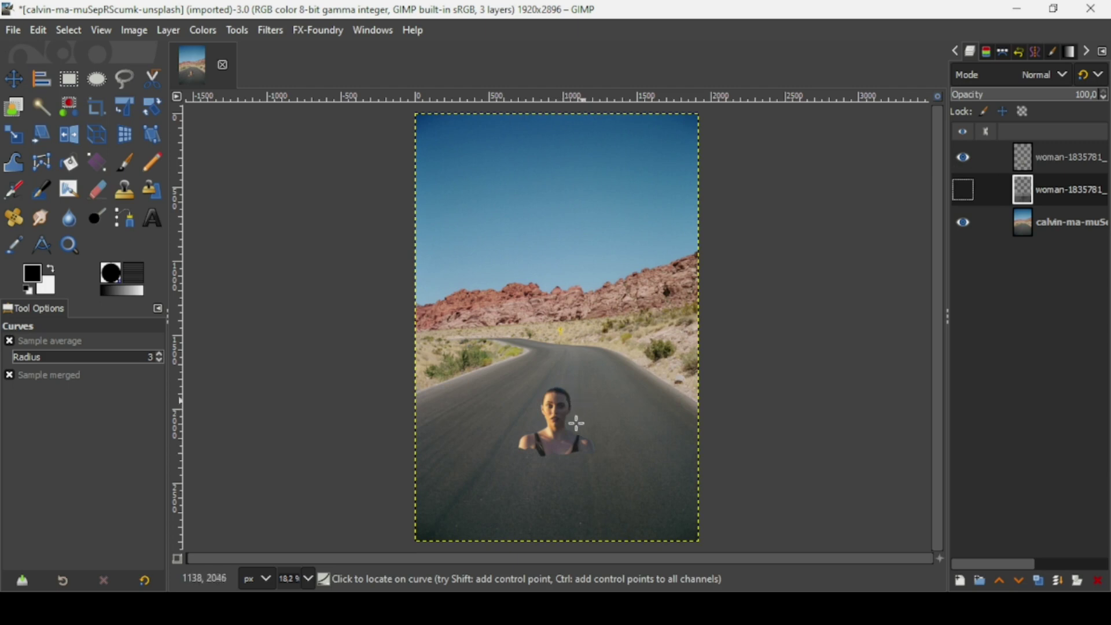
{"action": "left_click", "coordinate": [965, 191]}
- Create a new layer from the visible composite above the woman cutout layer
{"action": "left_click", "coordinate": [1054, 148]}
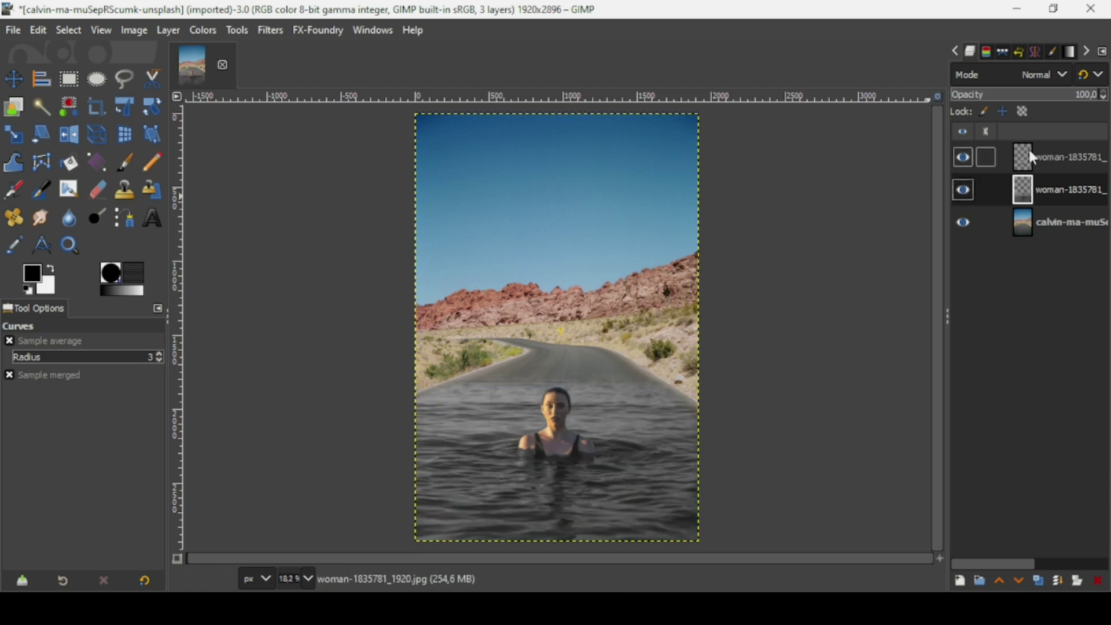
{"action": "left_click", "coordinate": [1033, 157]}
{"action": "right_click", "coordinate": [1036, 160]}
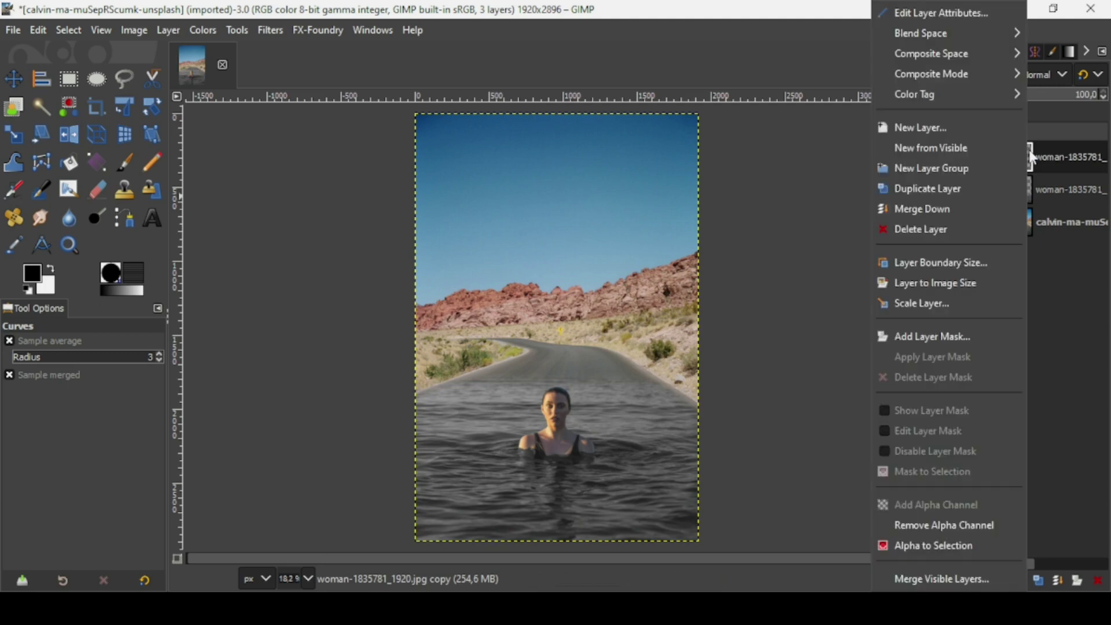
{"action": "left_click", "coordinate": [998, 146]}
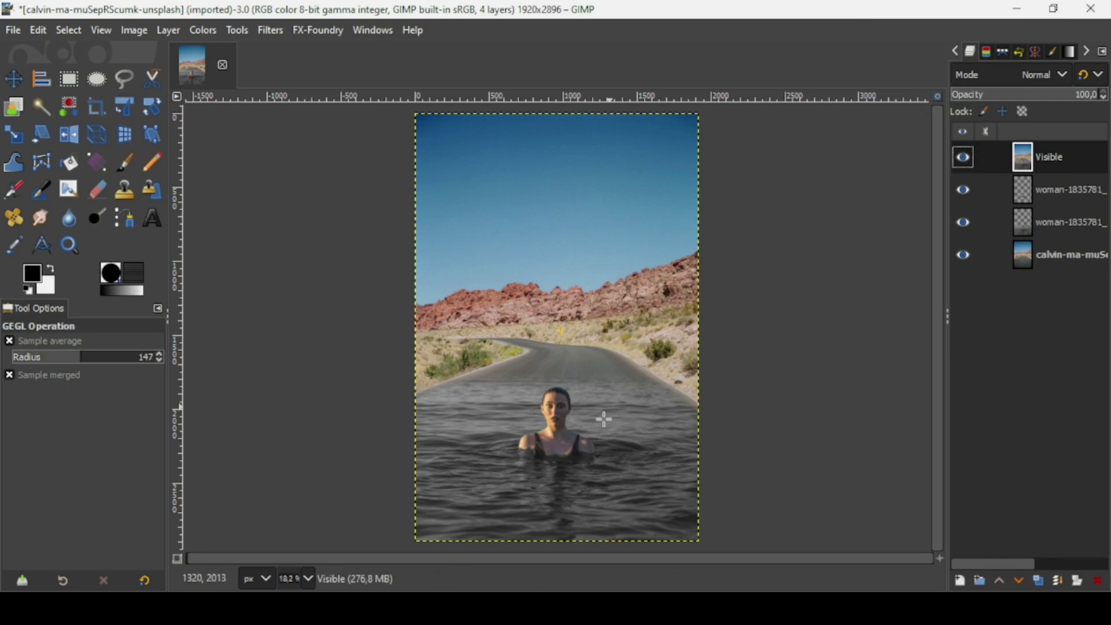
{"action": "scroll", "coordinate": [603, 417], "scroll_direction": "up", "scroll_amount": 2}
{"action": "scroll", "coordinate": [603, 419], "scroll_direction": "up", "scroll_amount": 1}
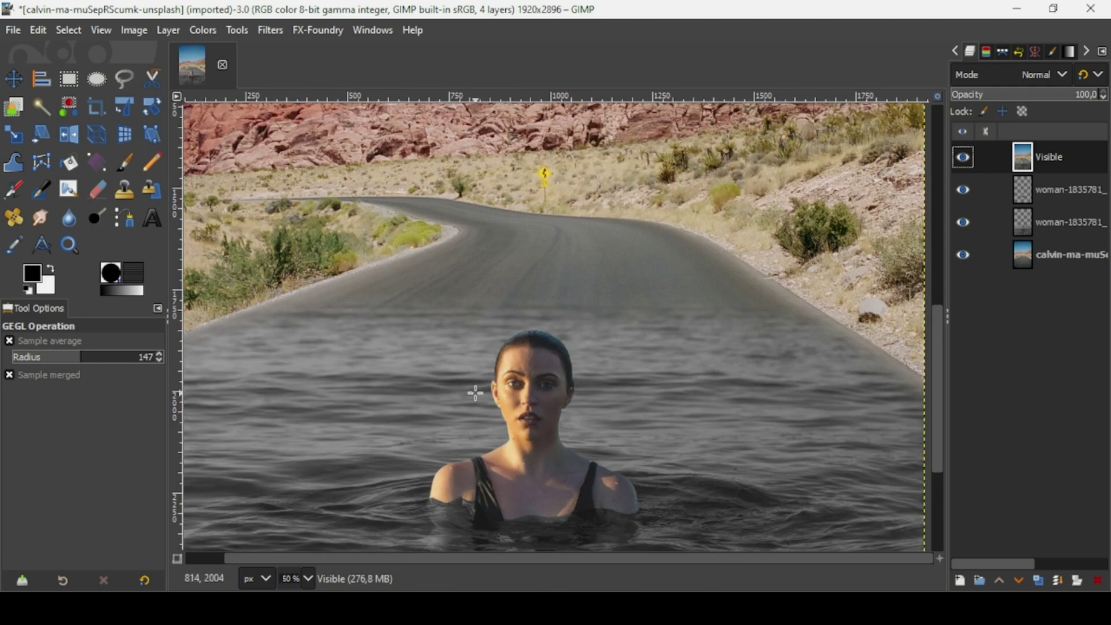
{"action": "scroll", "coordinate": [481, 395], "scroll_direction": "down", "scroll_amount": 3}
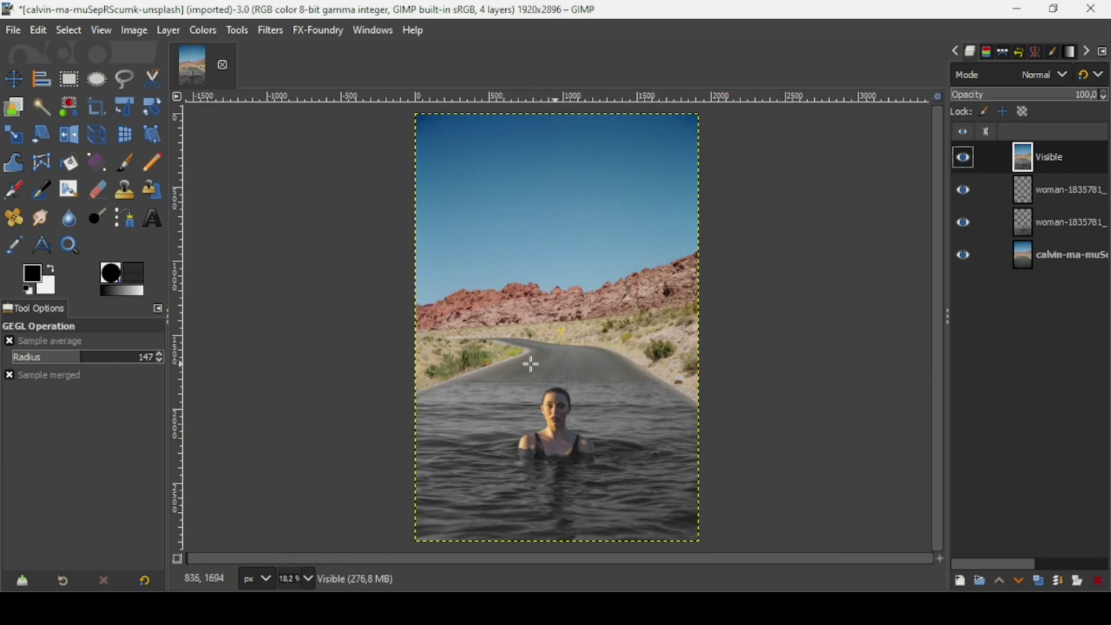
- Warm the merged composite layer with Color Temperature, setting the original temperature to about 5268 and comparing it with the unfiltered image
{"action": "left_click", "coordinate": [202, 32]}
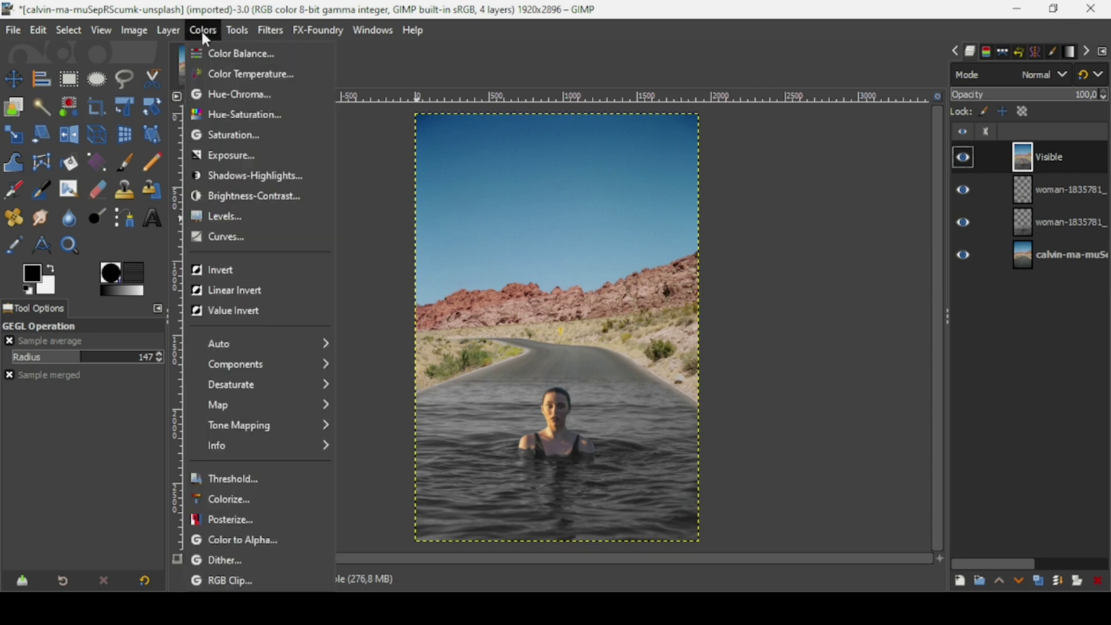
{"action": "left_click", "coordinate": [220, 76]}
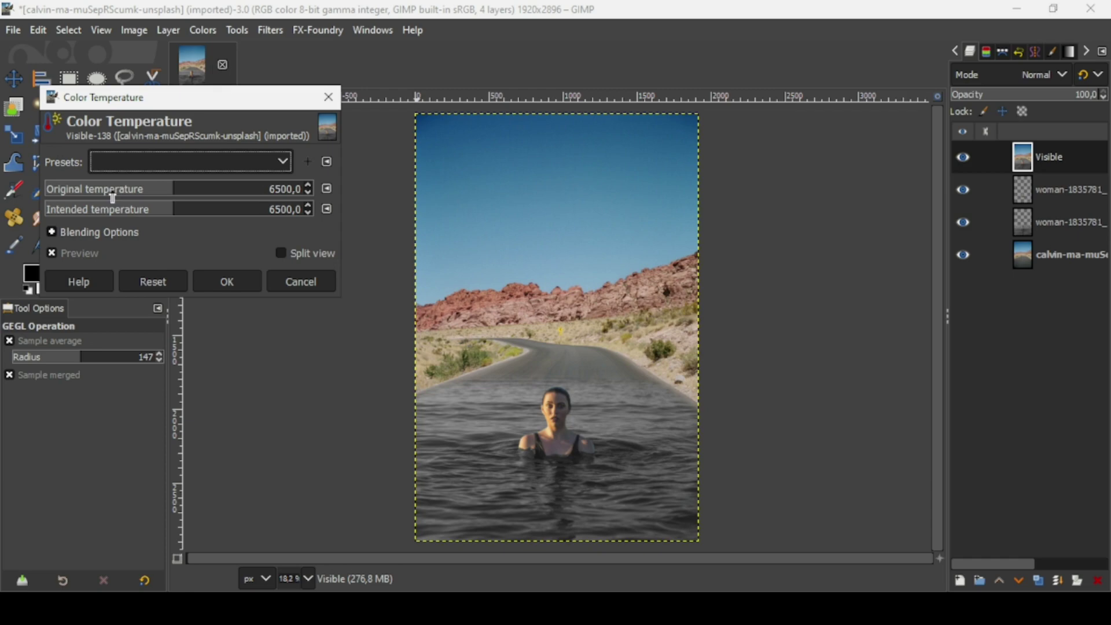
{"action": "left_click", "coordinate": [128, 190]}
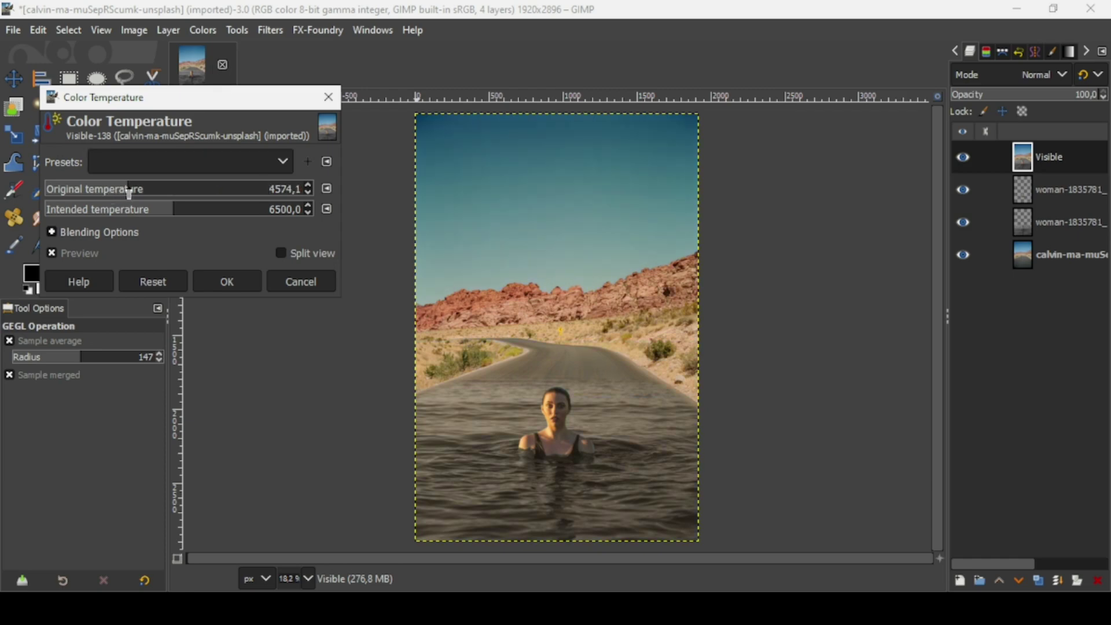
{"action": "left_click", "coordinate": [134, 191]}
{"action": "left_click_drag", "start_coordinate": [134, 191], "coordinate": [139, 191]}
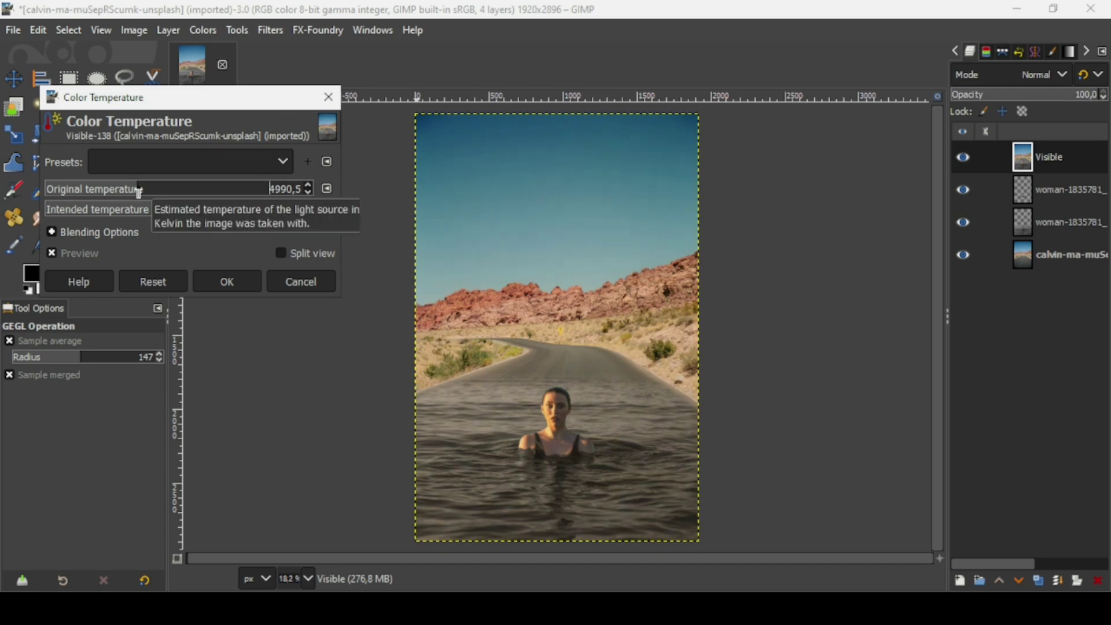
{"action": "left_click_drag", "start_coordinate": [138, 190], "coordinate": [144, 191]}
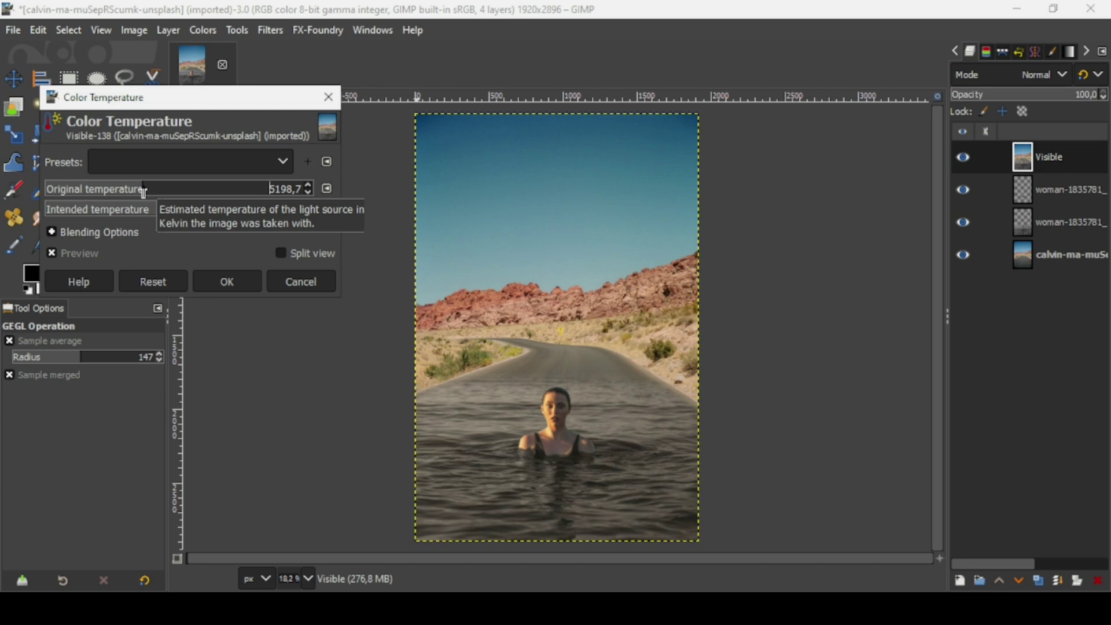
{"action": "left_click", "coordinate": [78, 253]}
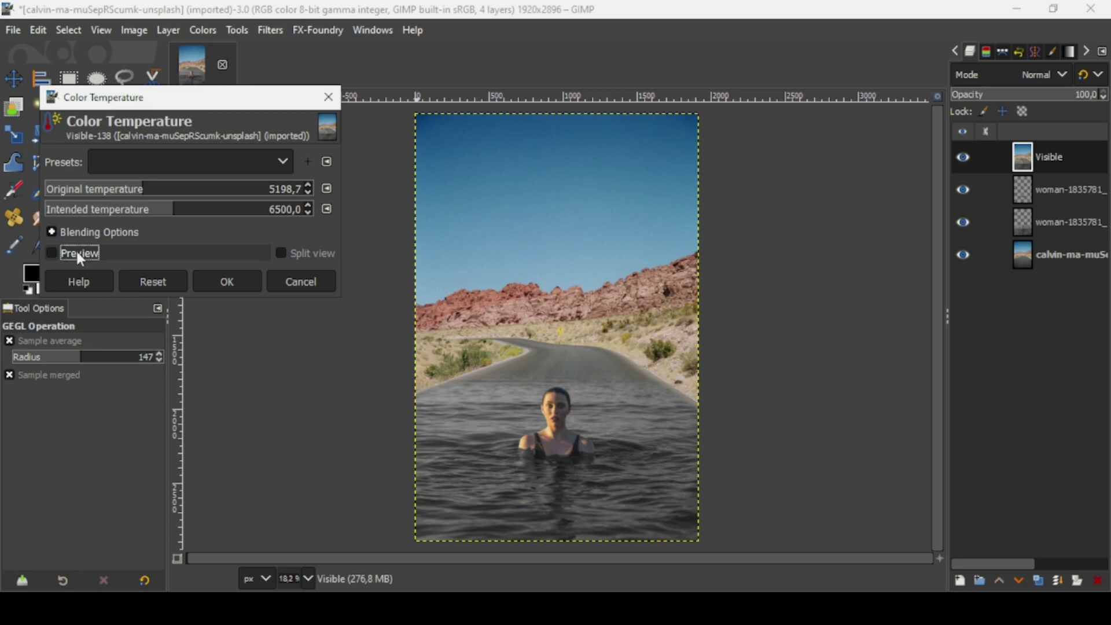
{"action": "left_click", "coordinate": [78, 255]}
{"action": "left_click", "coordinate": [145, 190]}
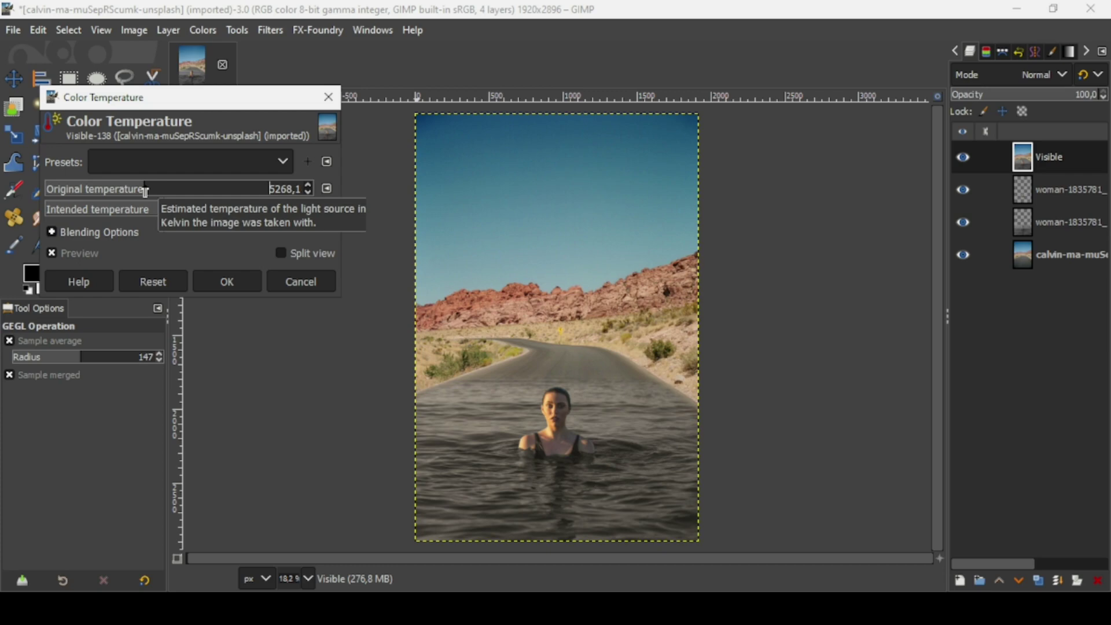
{"action": "left_click", "coordinate": [224, 277]}
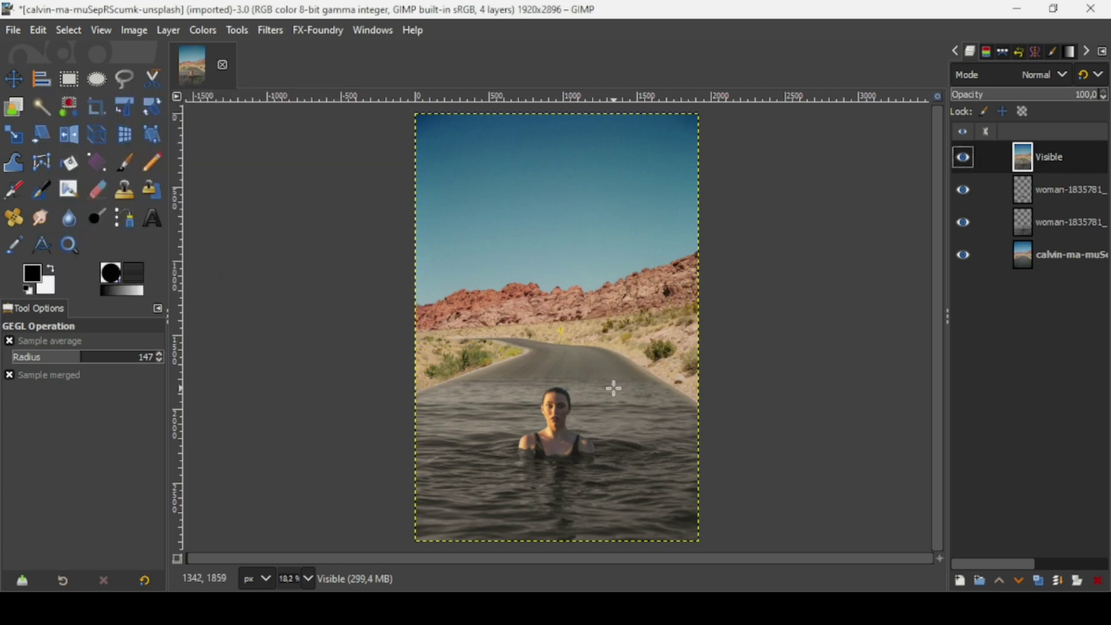